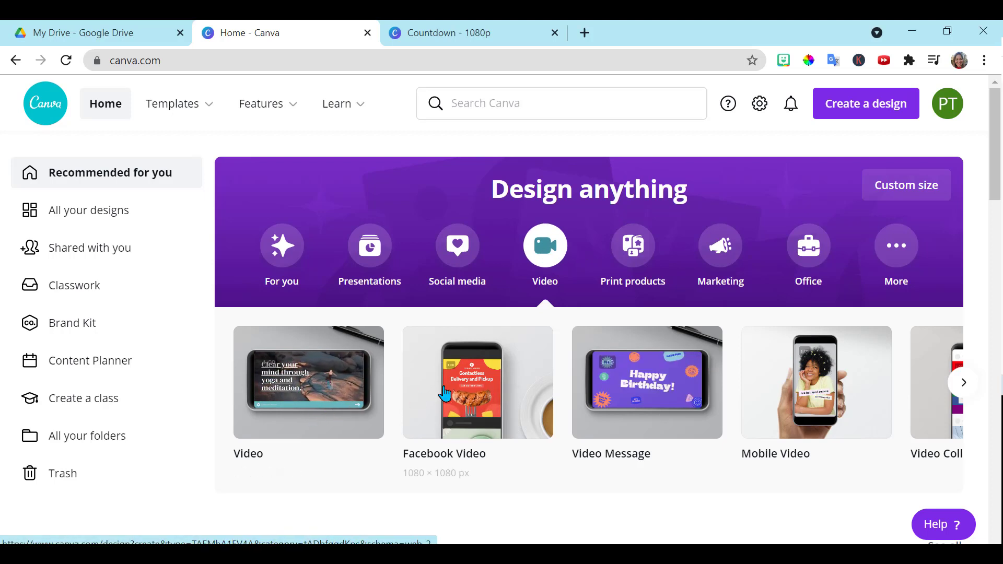
Start a new Education Presentation design and stretch the blue-green watercolour image to fill the slide.
click(654, 403)
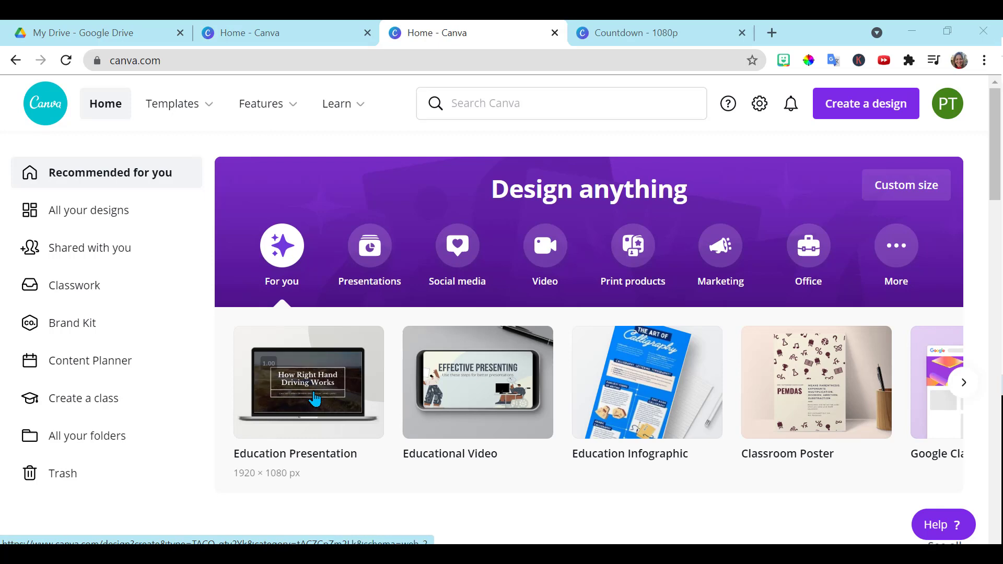
click(314, 400)
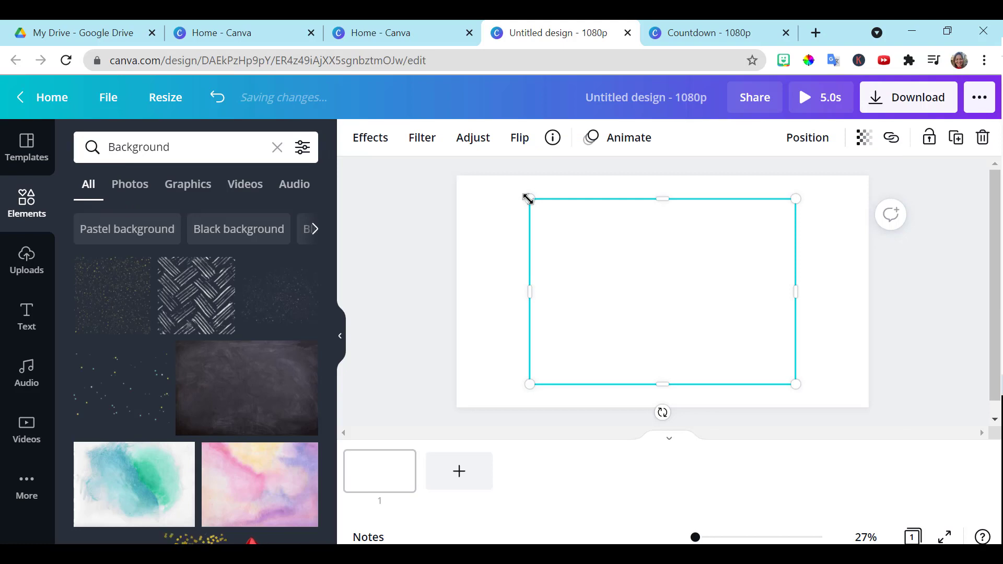
drag(528, 199, 496, 175)
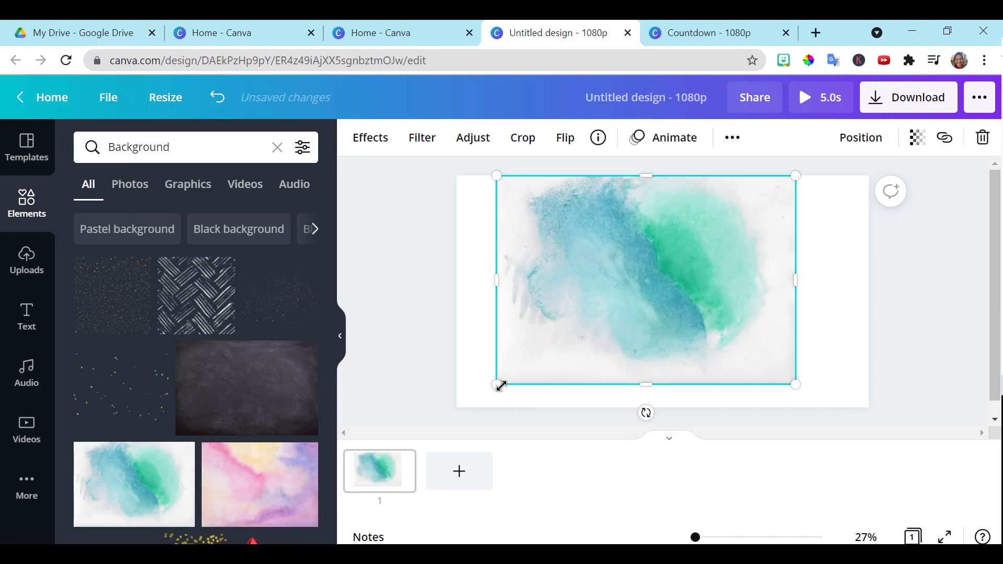
drag(494, 388, 463, 405)
drag(795, 289, 867, 291)
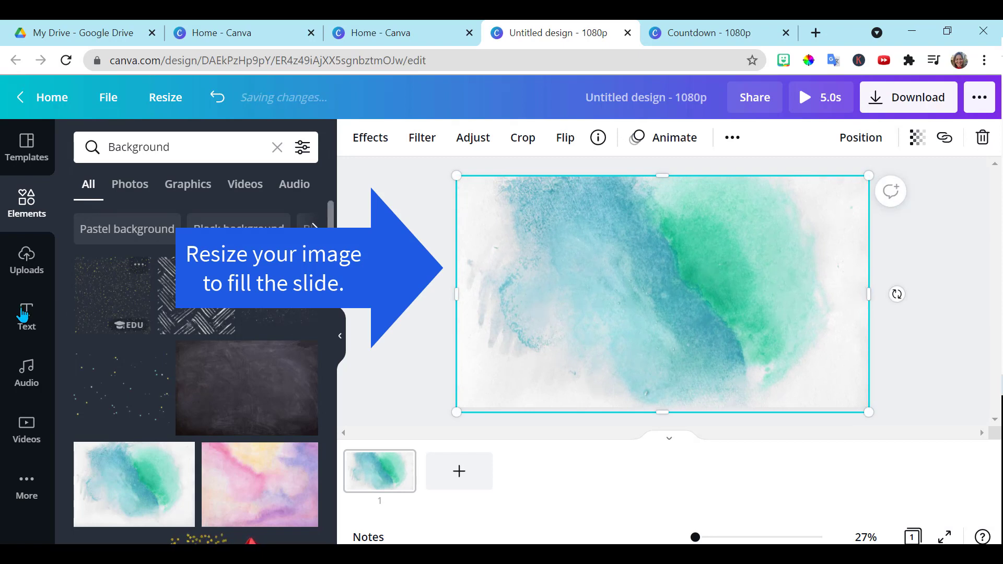
Add a heading showing a large white 5 in the middle of the first slide.
click(31, 315)
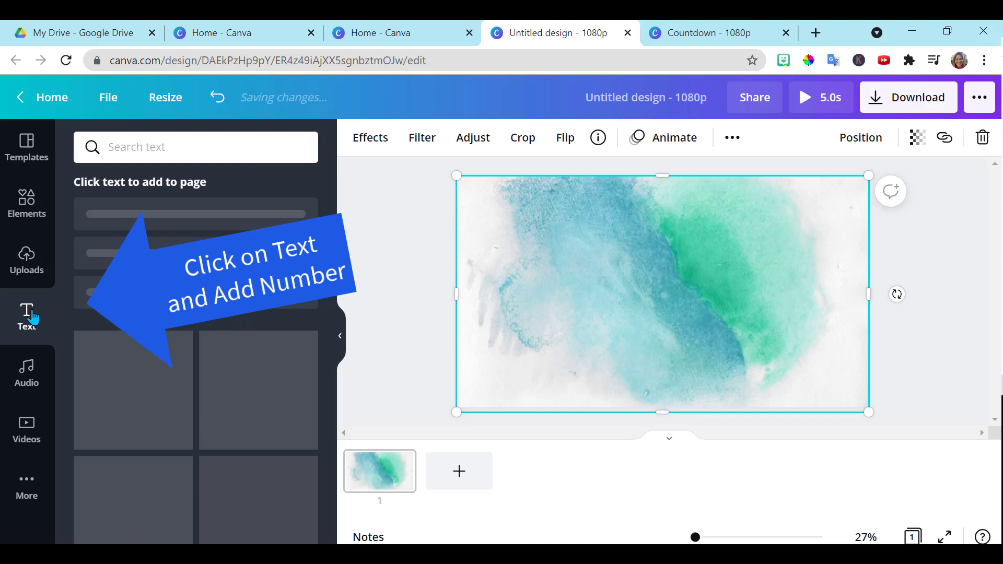
click(162, 220)
double_click(621, 287)
text(5)
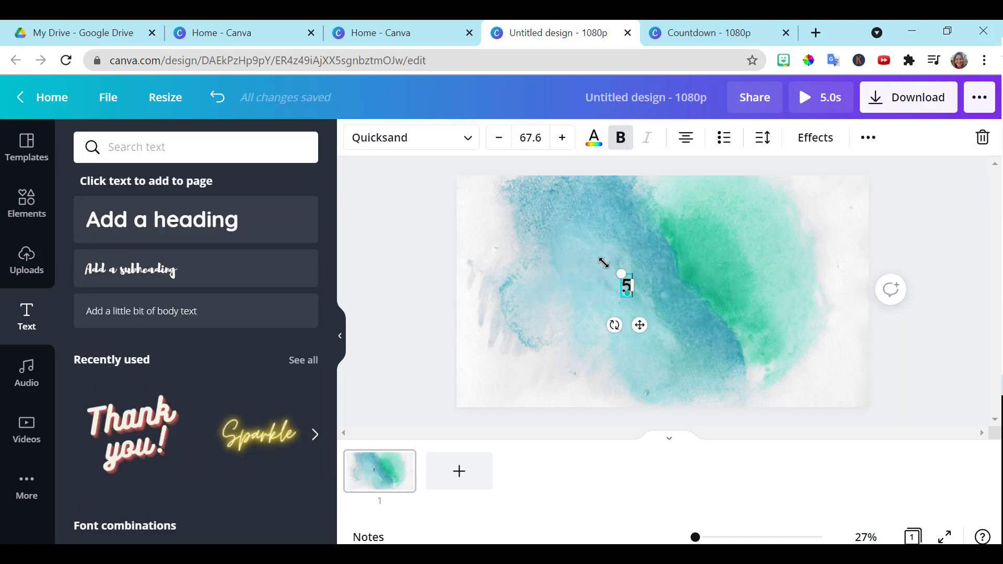
drag(603, 262, 663, 286)
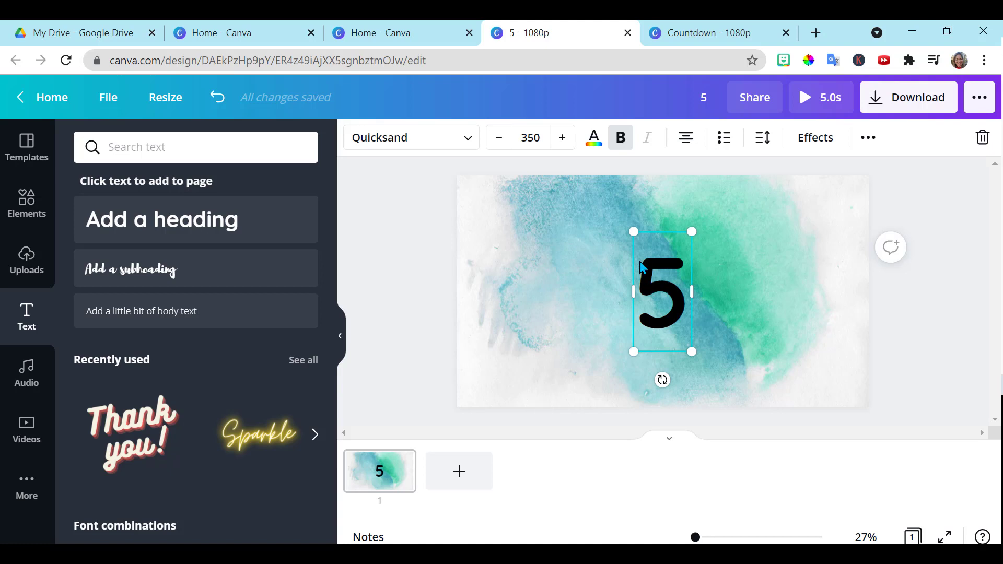
click(594, 137)
click(173, 218)
Duplicate the slide and change the copy's number to 4.
click(406, 474)
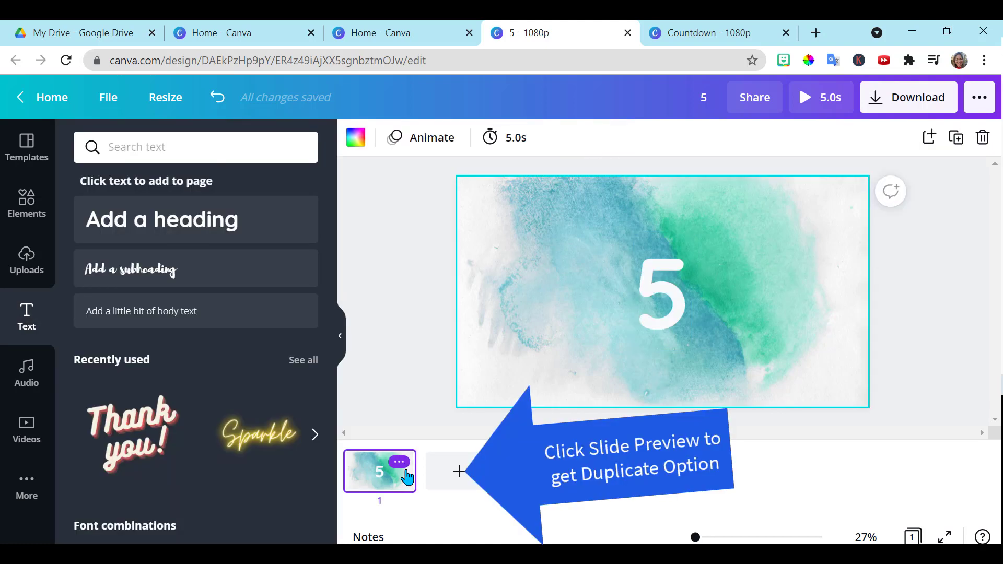
click(955, 146)
click(671, 302)
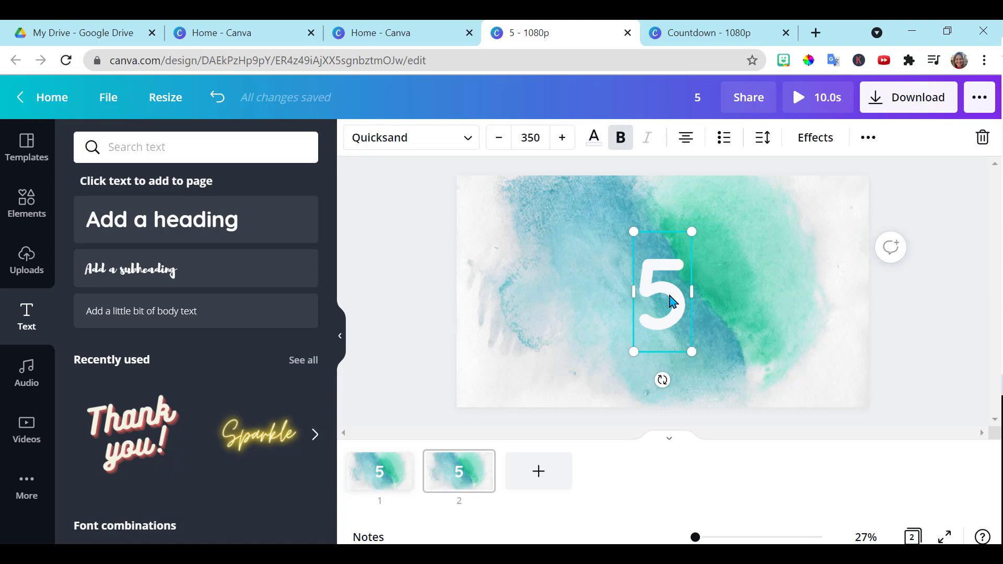
double_click(671, 302)
text(4)
click(580, 427)
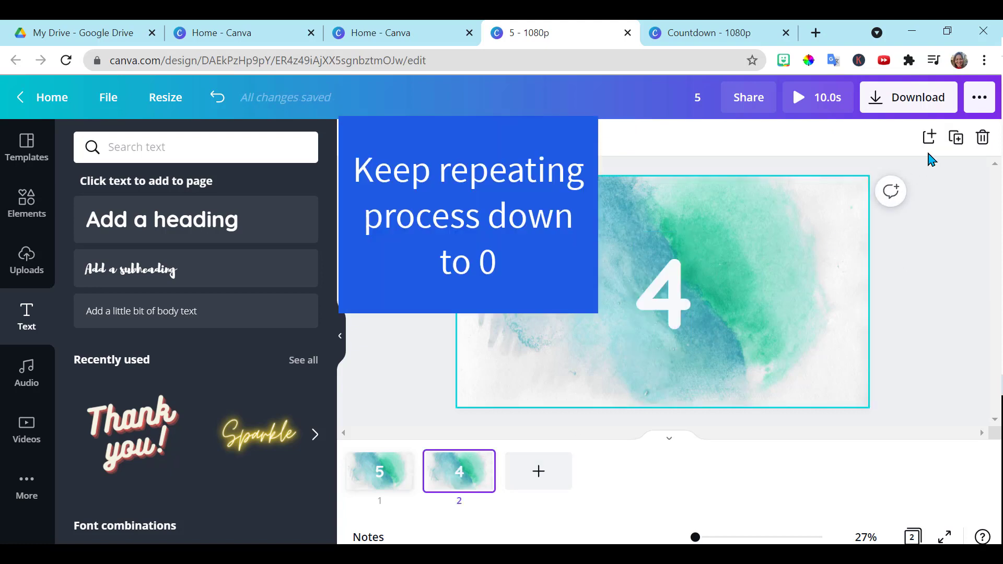
Duplicate again with the number changed to 3, then add another copy for the next number.
click(956, 149)
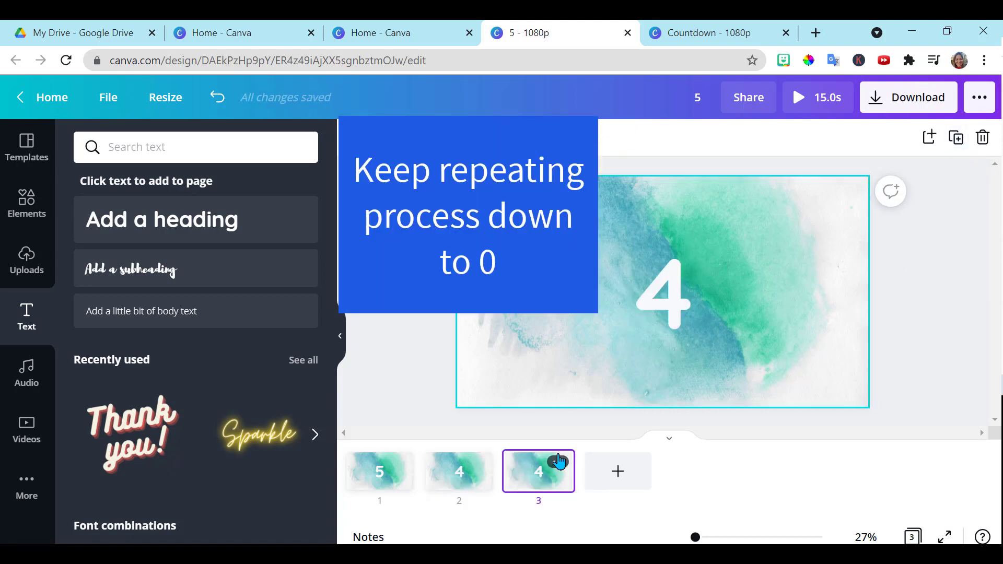
click(675, 318)
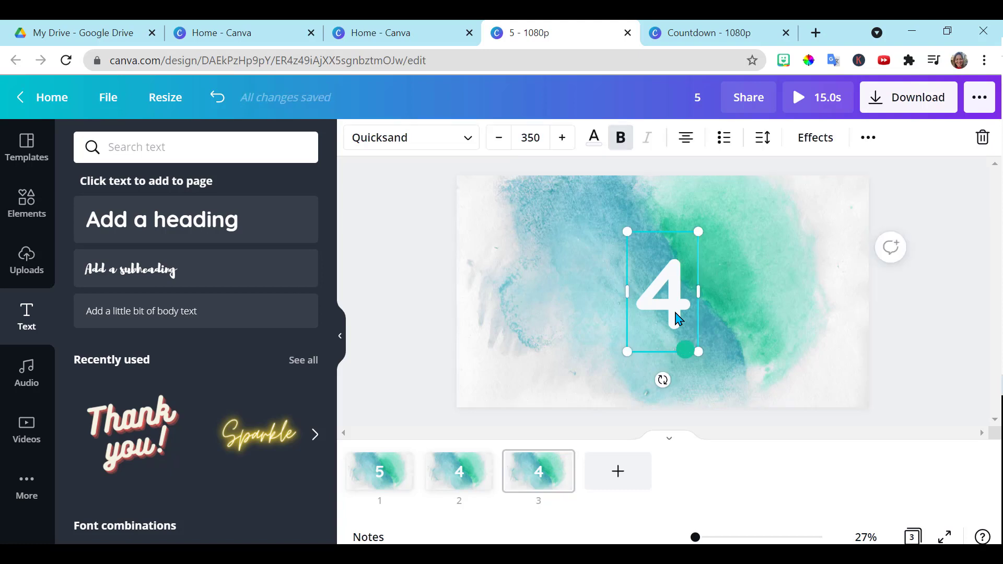
double_click(675, 319)
text(3)
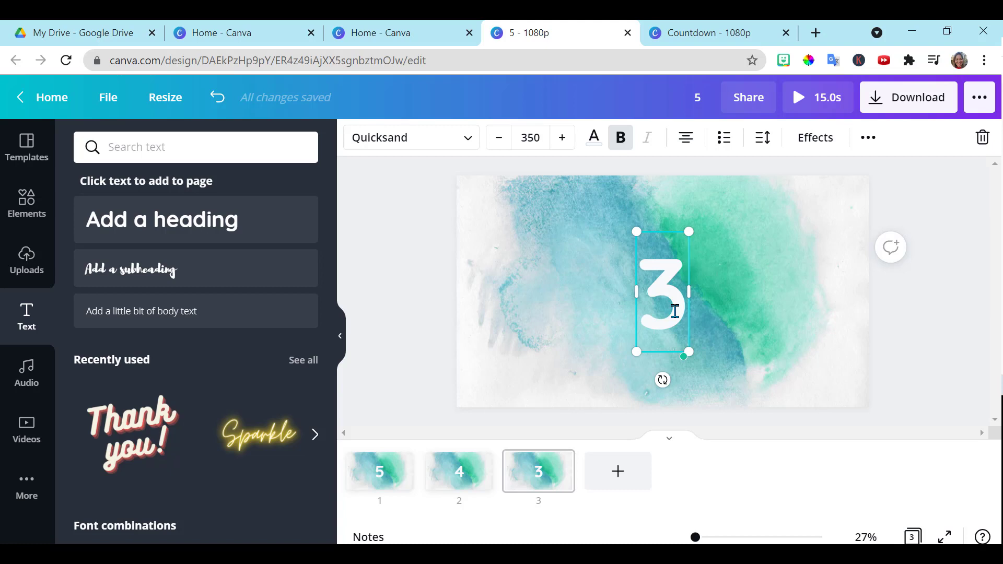
click(385, 478)
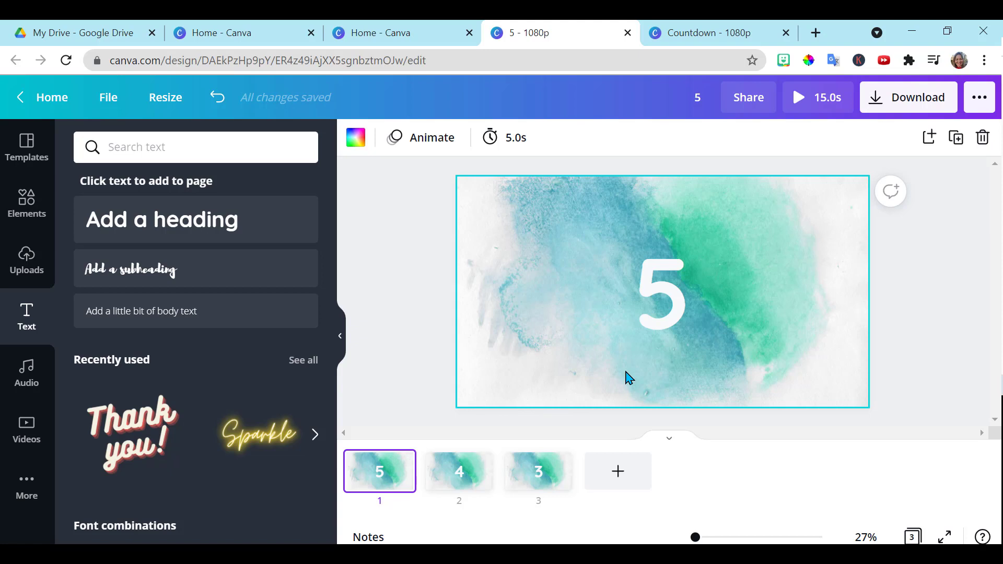
click(957, 139)
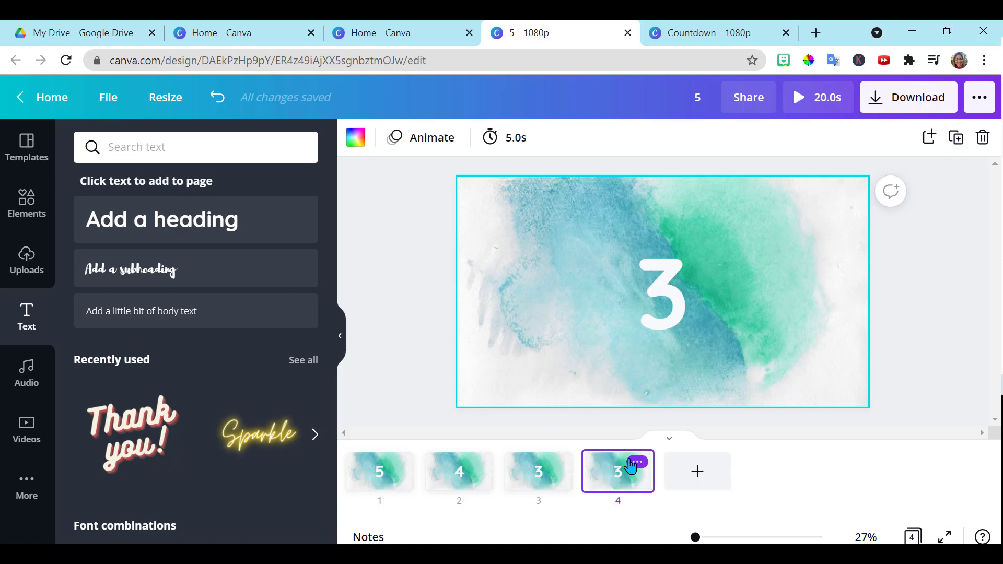
click(663, 319)
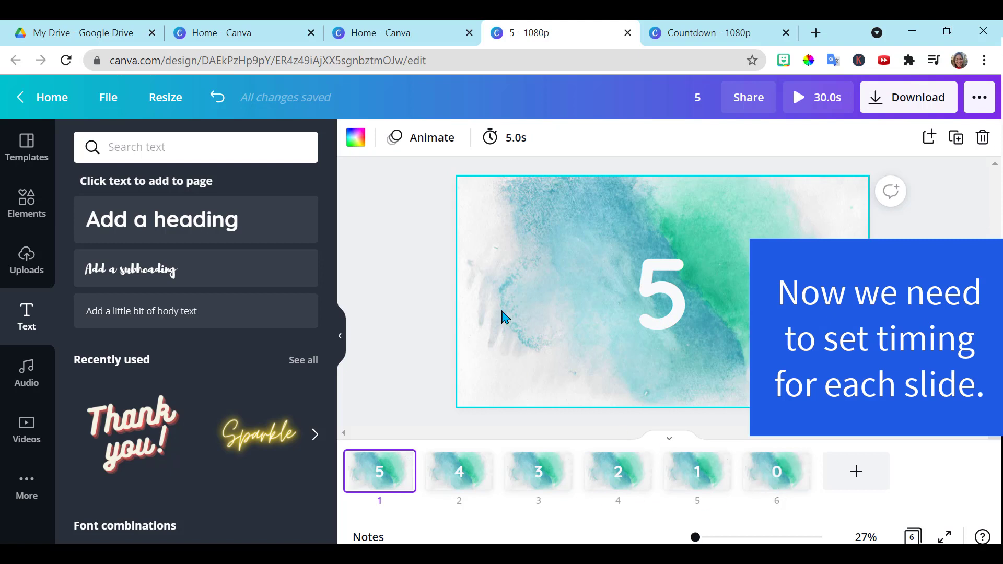
Set the first slide's duration to 1.5 seconds.
click(499, 139)
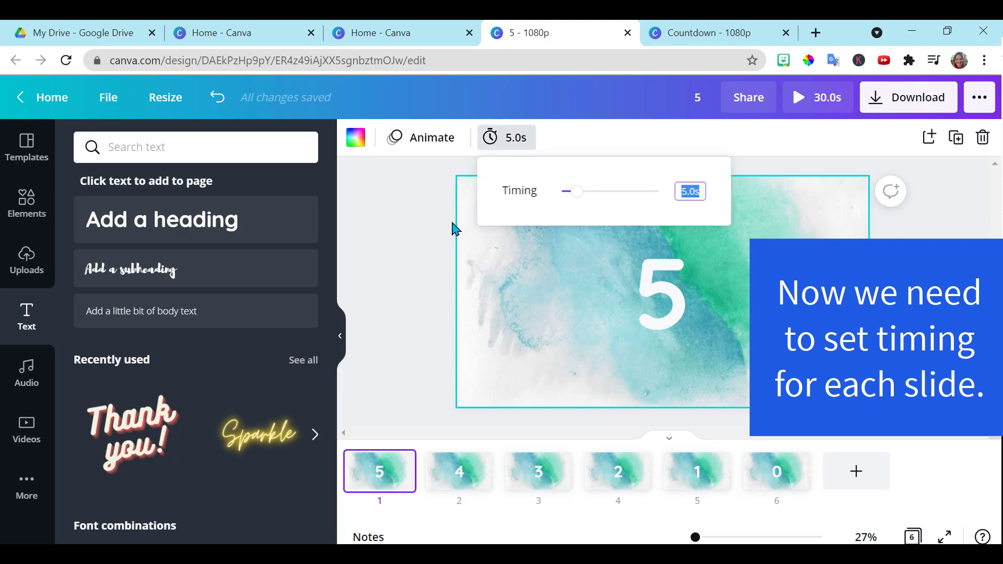
text(1.)
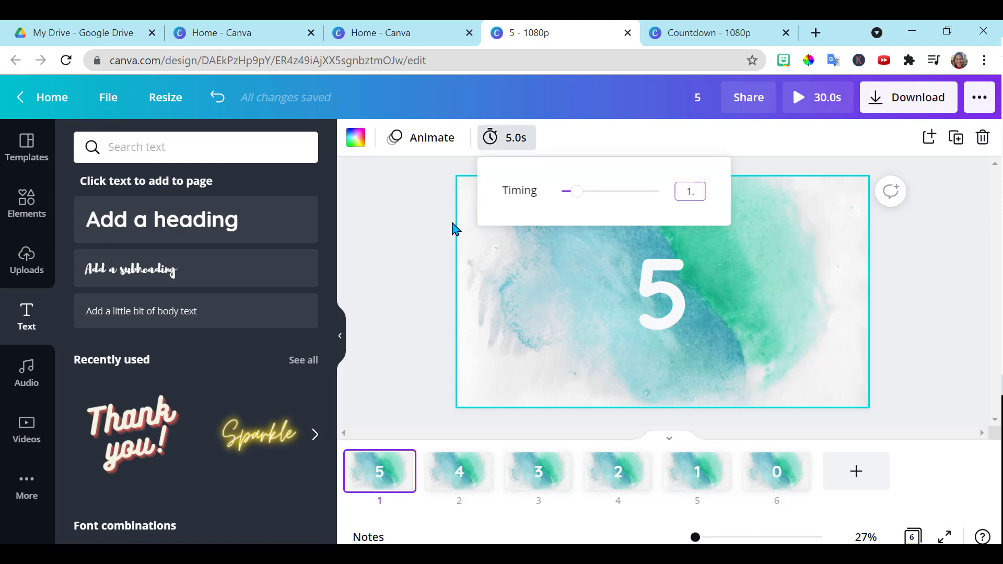
text(5)
key(Return)
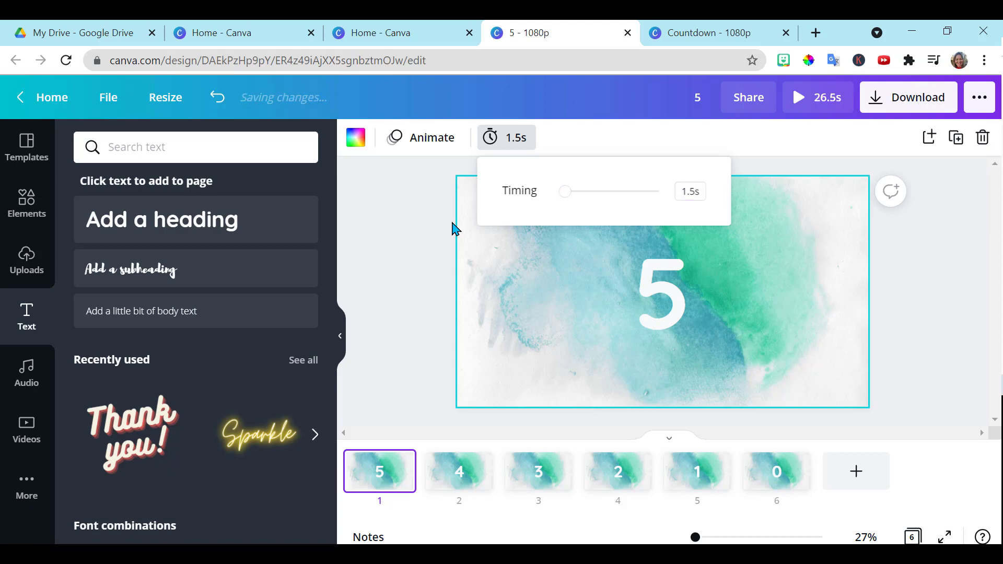
Go through slides 2 to 6, editing their timing values to shorten them.
click(458, 476)
click(506, 138)
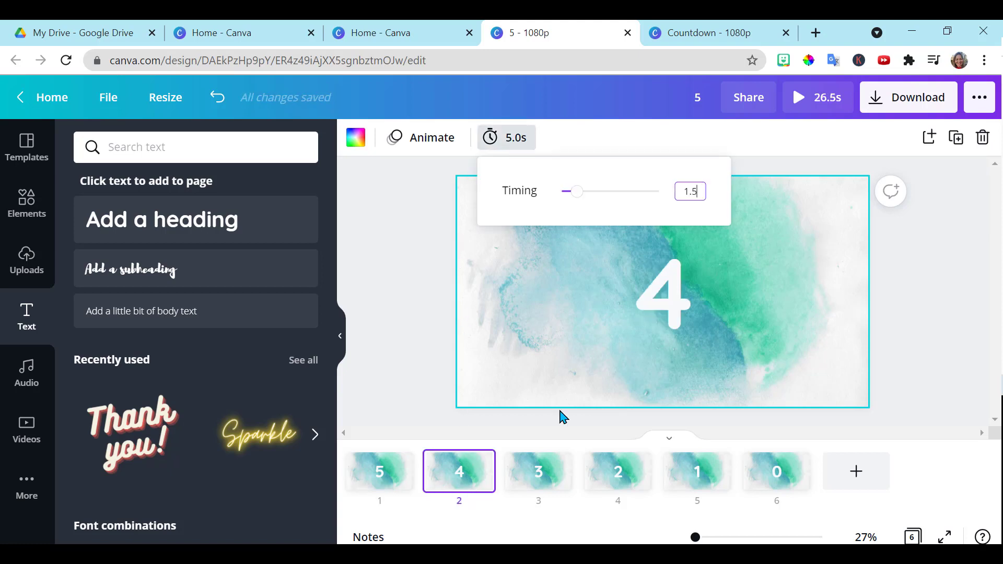
click(538, 473)
click(502, 138)
click(618, 471)
click(509, 138)
click(698, 472)
click(510, 137)
text(1.5)
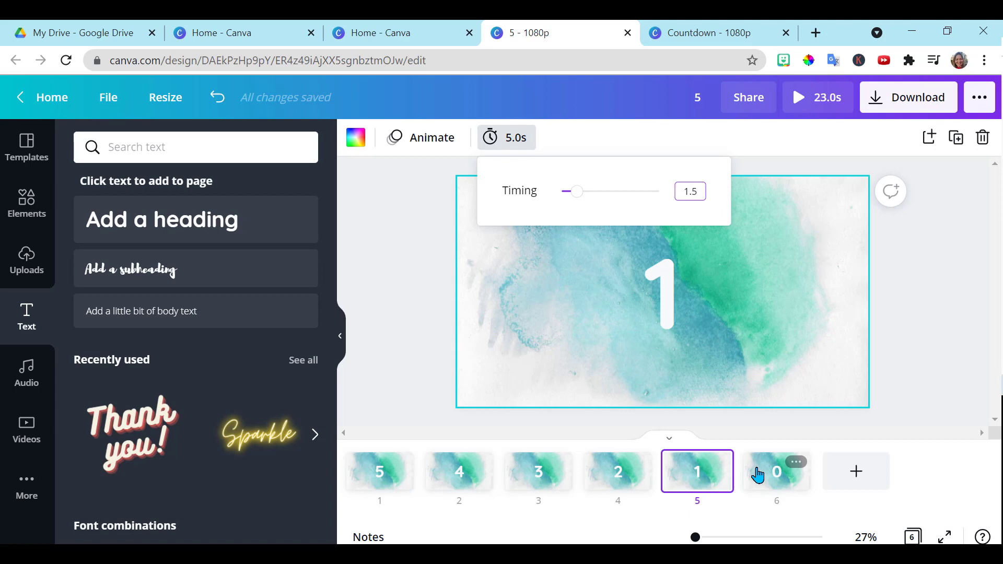
click(777, 472)
click(515, 138)
text(1.)
Close the timing setting and preview the 23-second countdown.
click(906, 340)
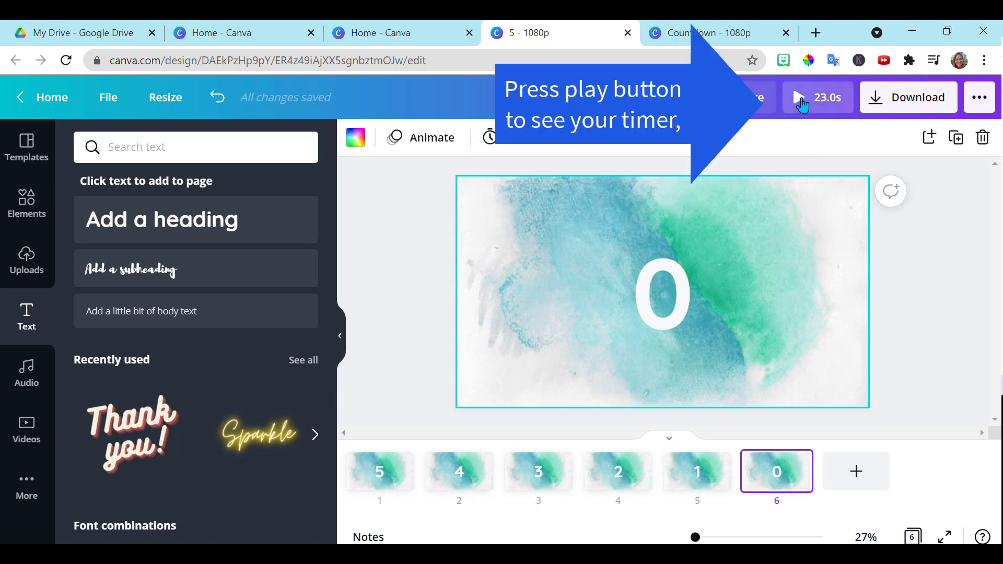
click(802, 105)
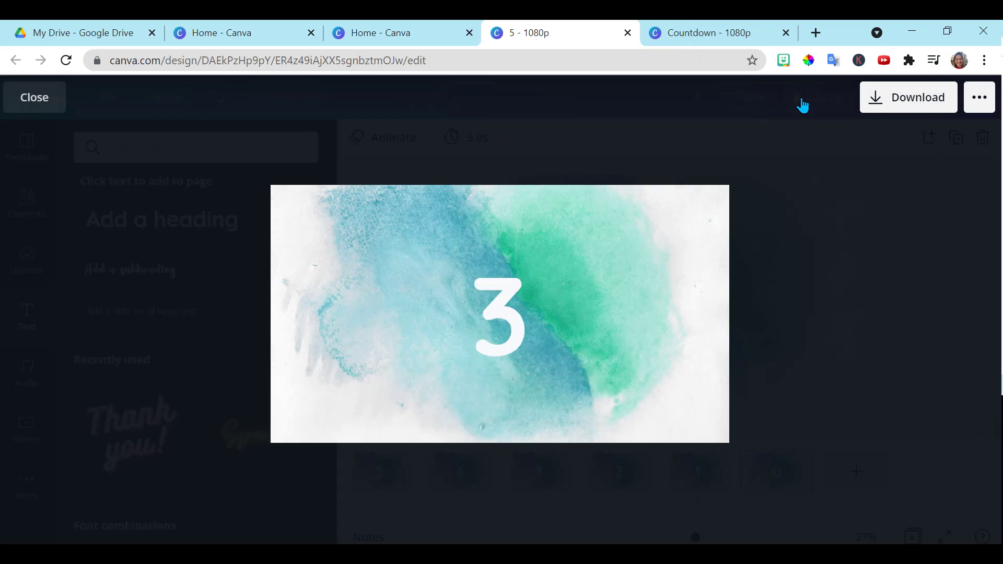
key(Escape)
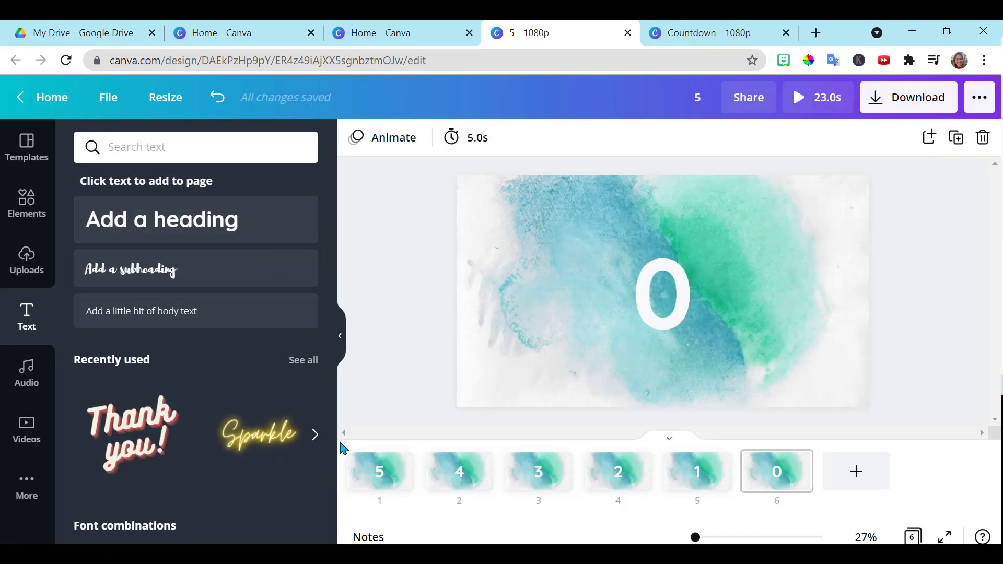
Replace slide 1's plain 5 with an animated purple 5 from an 'animated number 5' search.
click(394, 470)
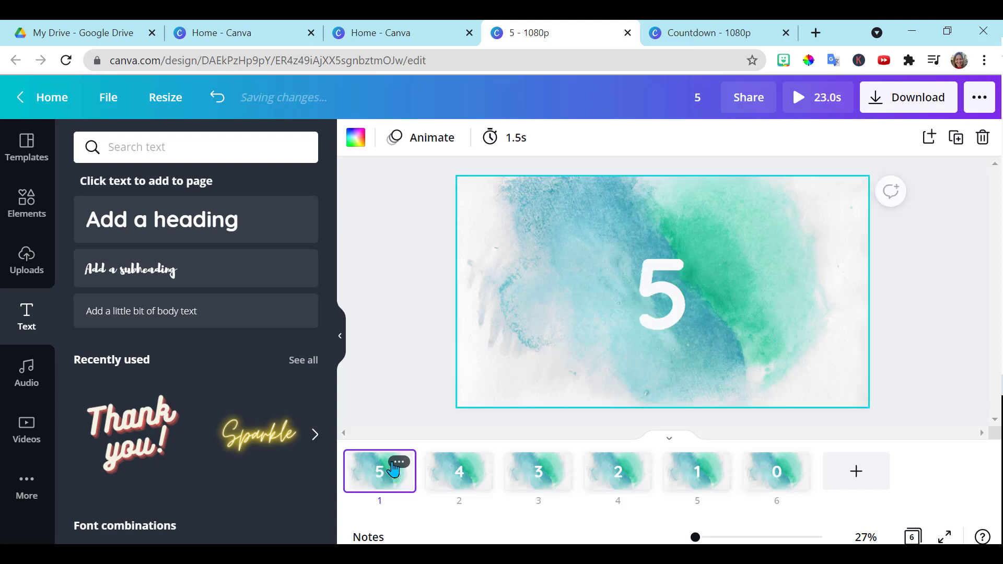
click(661, 303)
key(Delete)
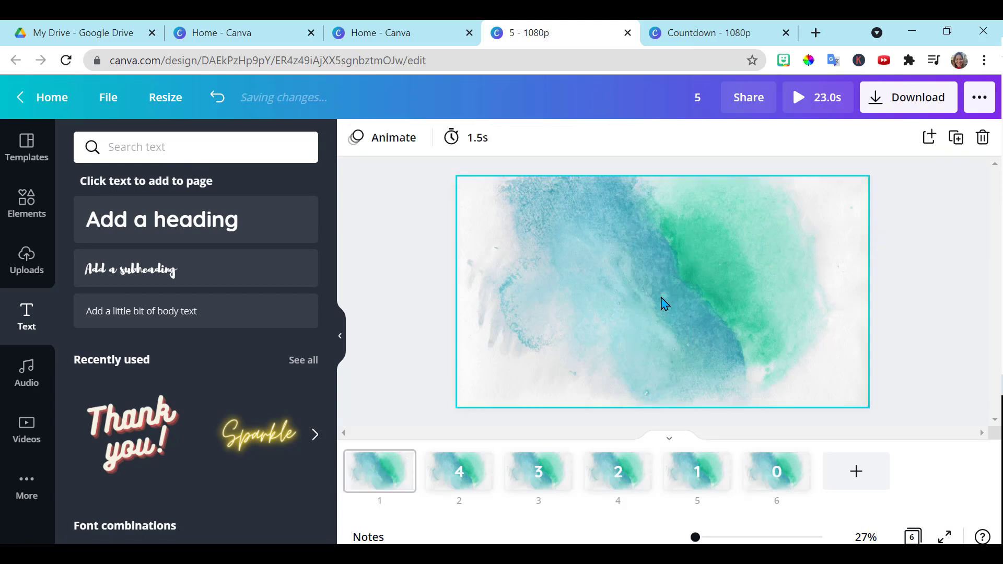
click(24, 206)
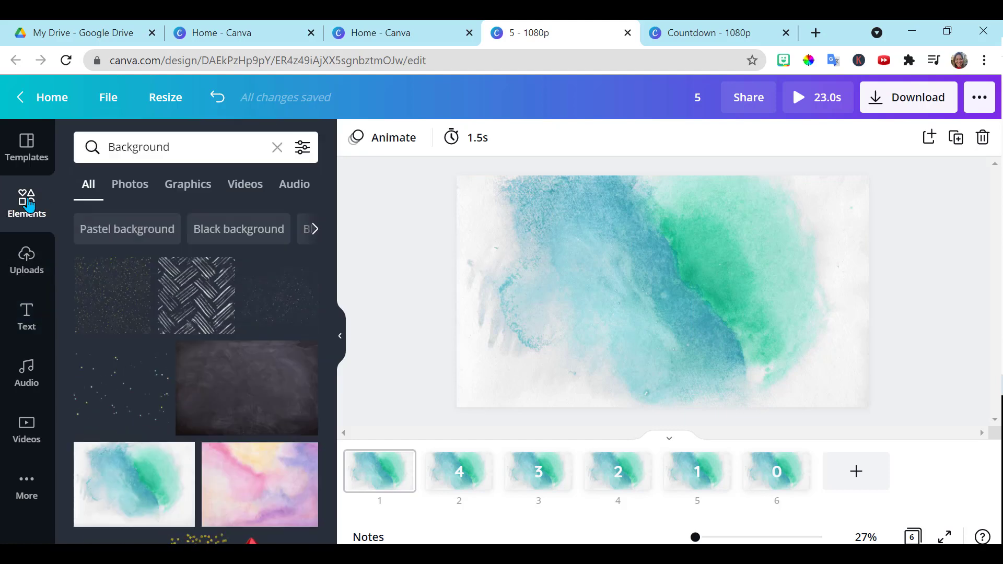
click(122, 146)
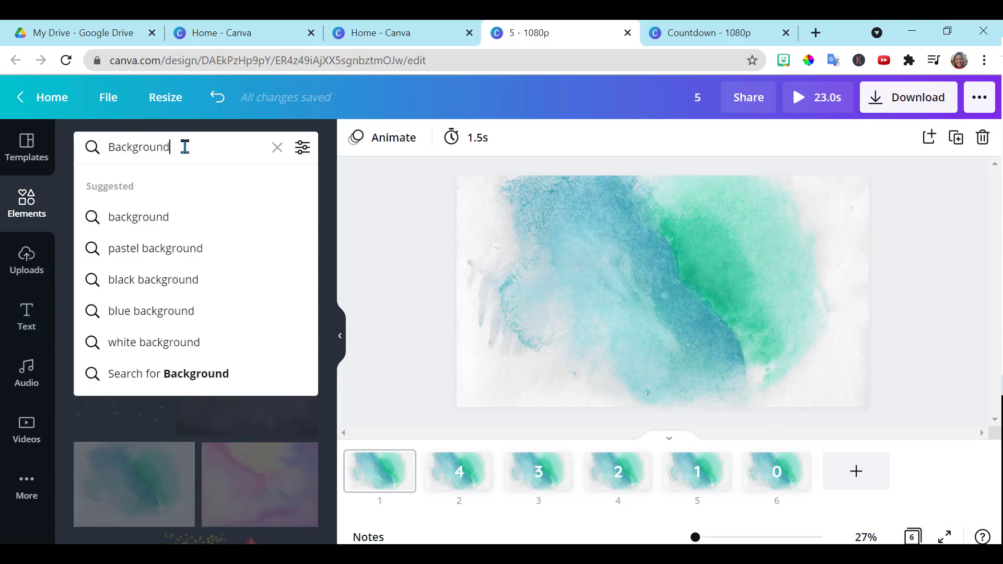
key(BackSpace)
key(BackSpace)
key(BackSpace)
key(BackSpace)
key(BackSpace)
key(BackSpace)
key(BackSpace)
key(BackSpace)
key(BackSpace)
text(a)
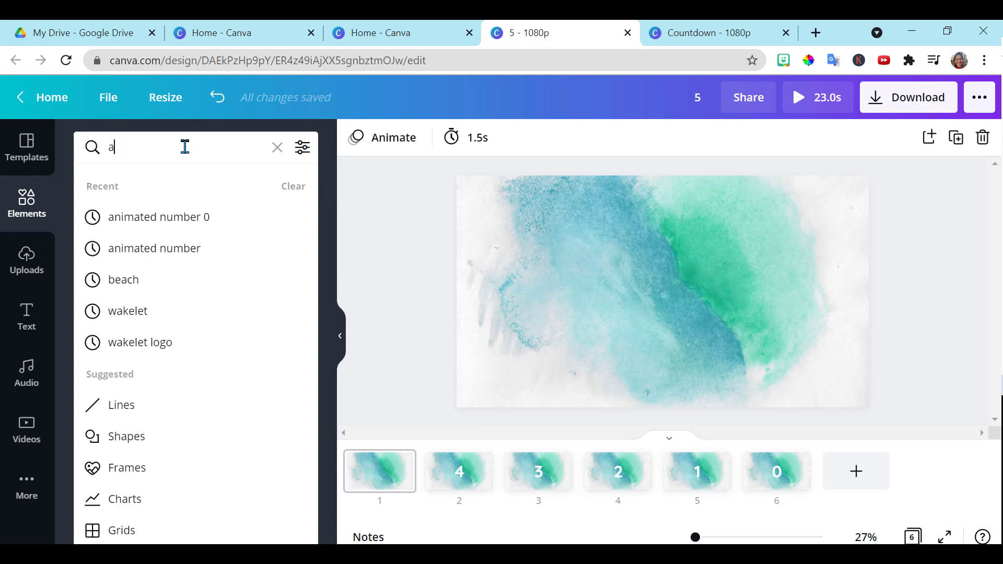
text(nimated numbers)
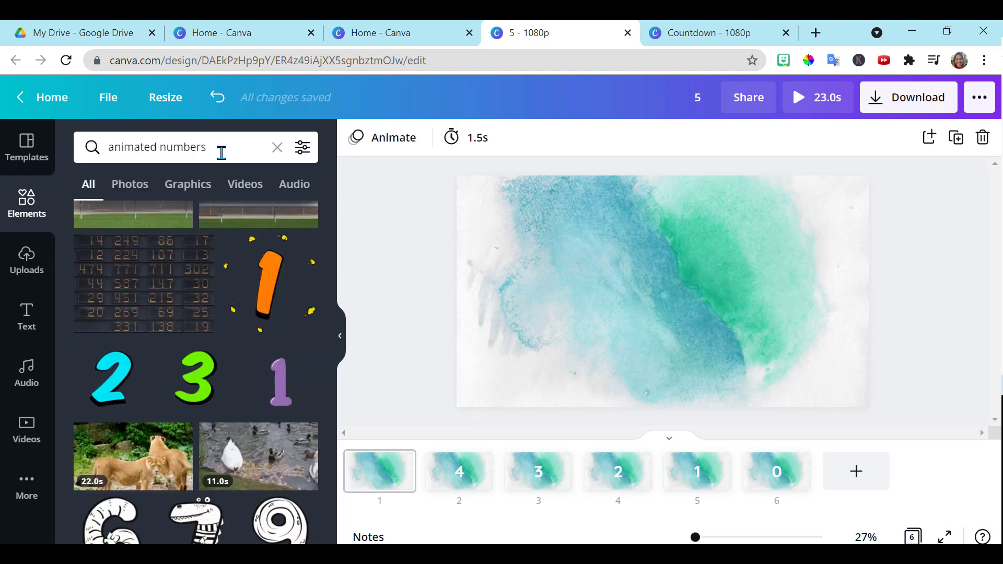
key(BackSpace)
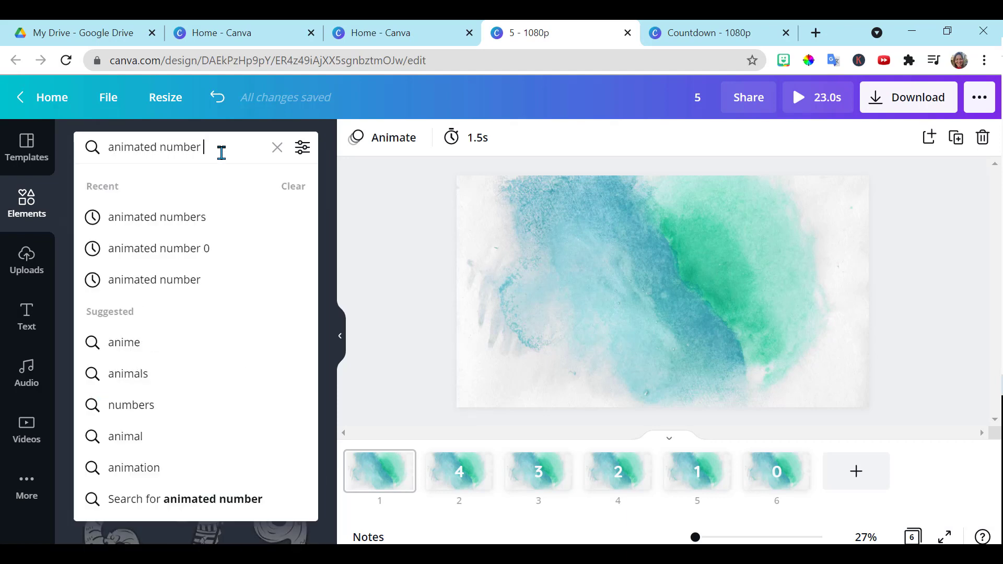
text(5)
key(Return)
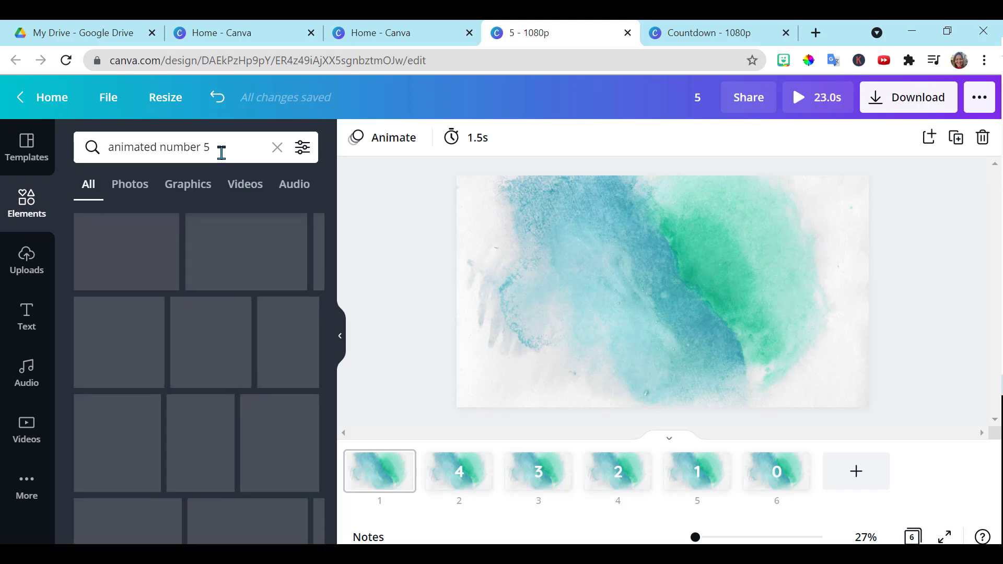
scroll(328, 284, down, 4)
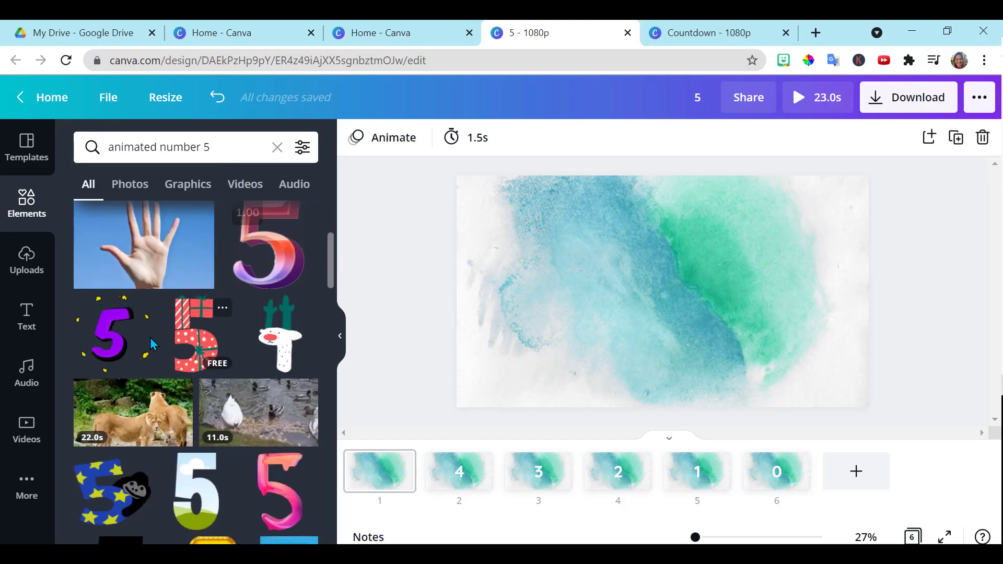
click(124, 334)
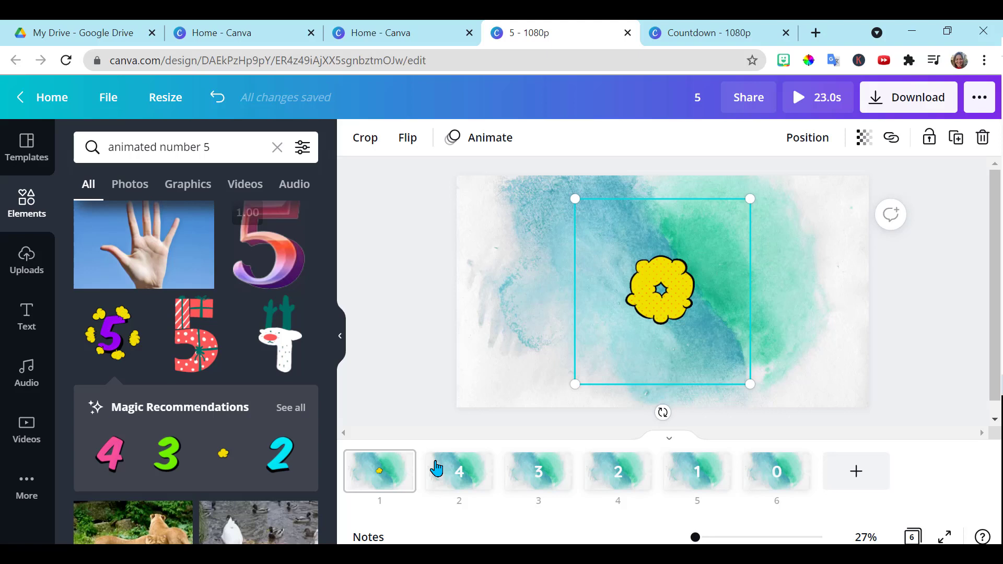
Swap slide 2's 4 for a comic-style animated 4, add another animated number, and preview.
click(449, 478)
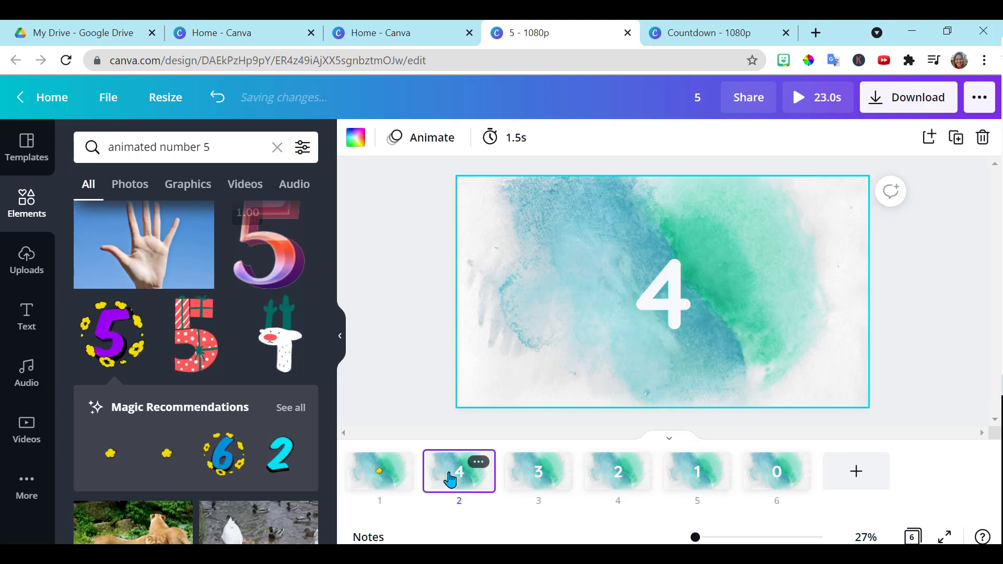
click(674, 298)
key(Delete)
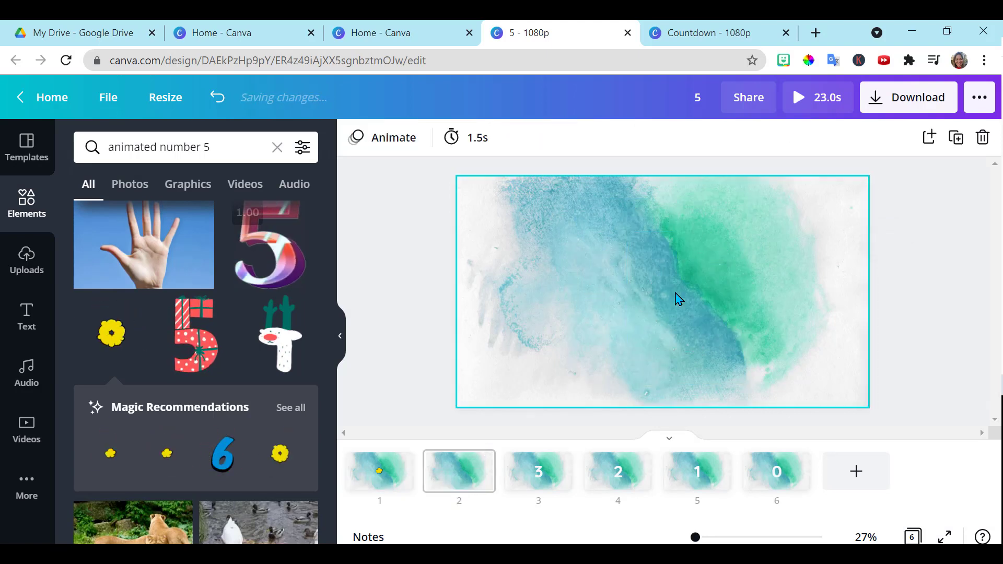
mouse_move(112, 456)
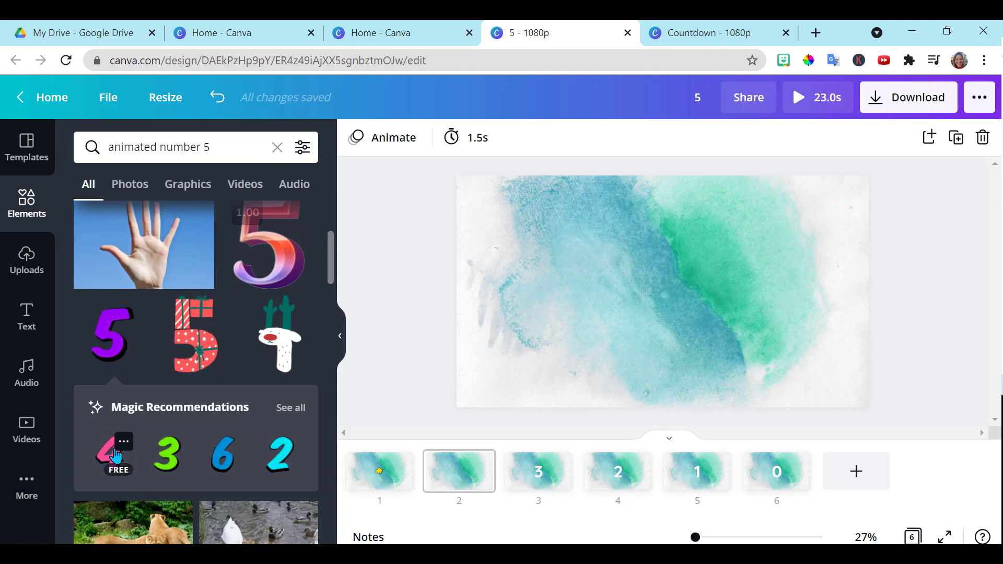
click(124, 441)
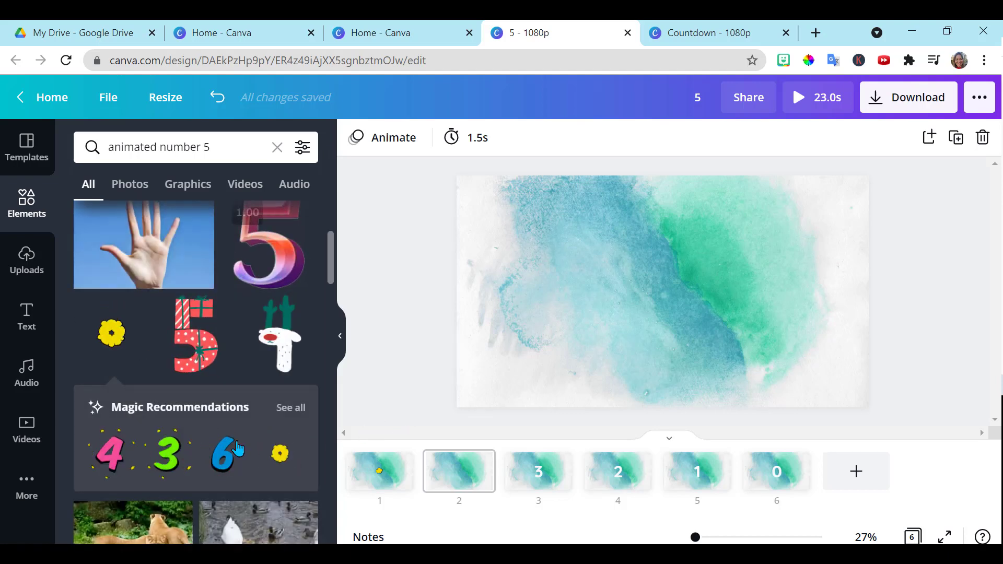
mouse_move(112, 458)
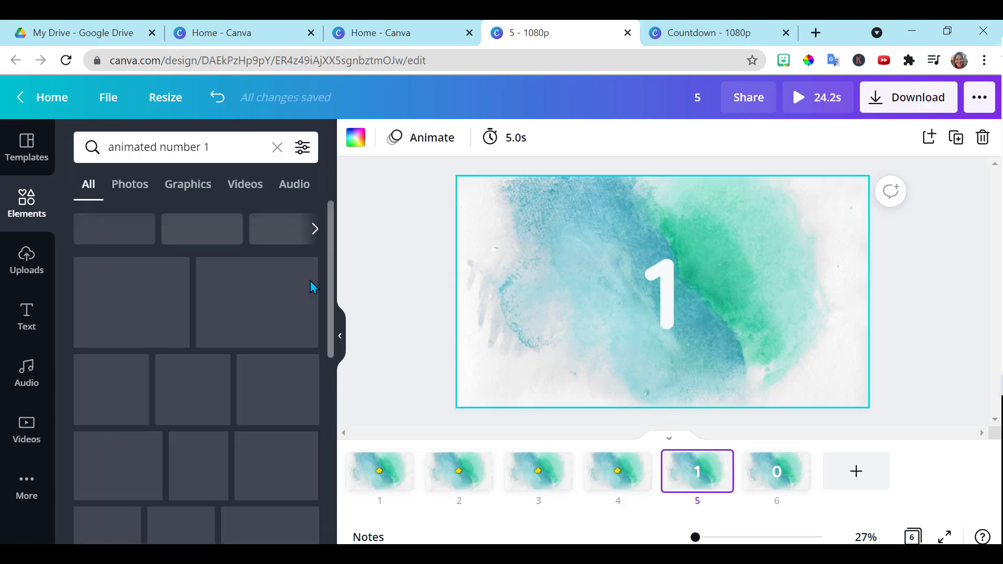
click(282, 341)
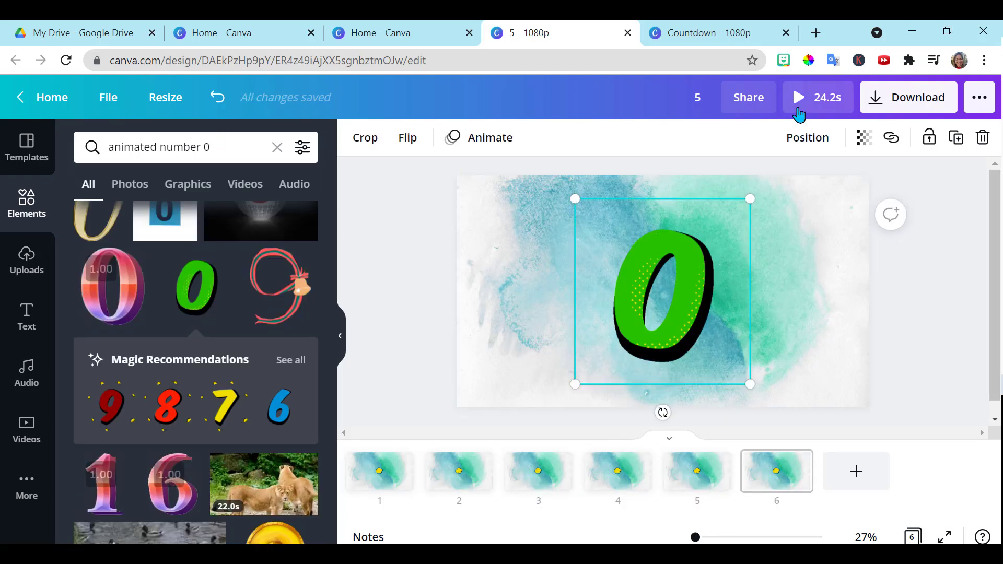
click(800, 106)
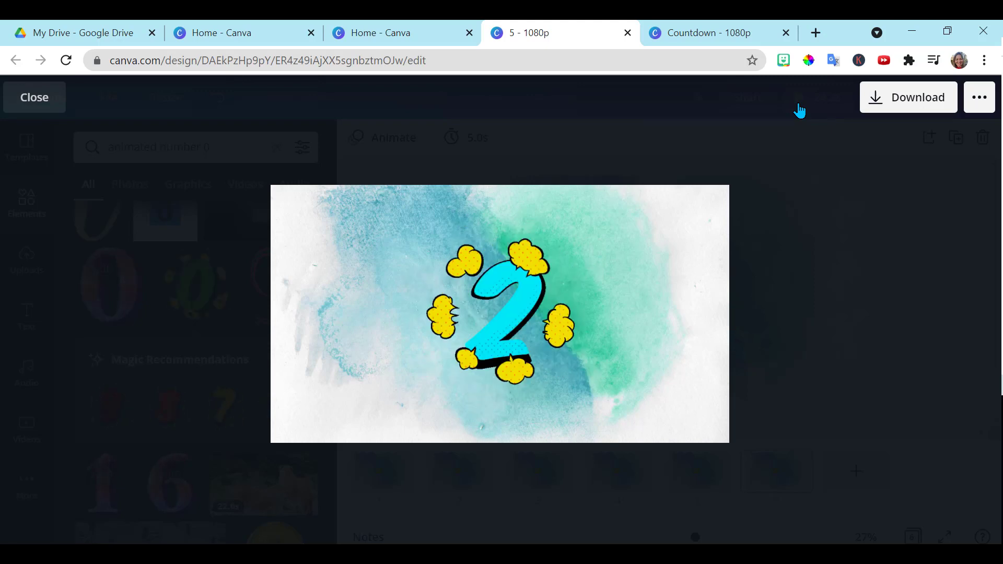
click(888, 105)
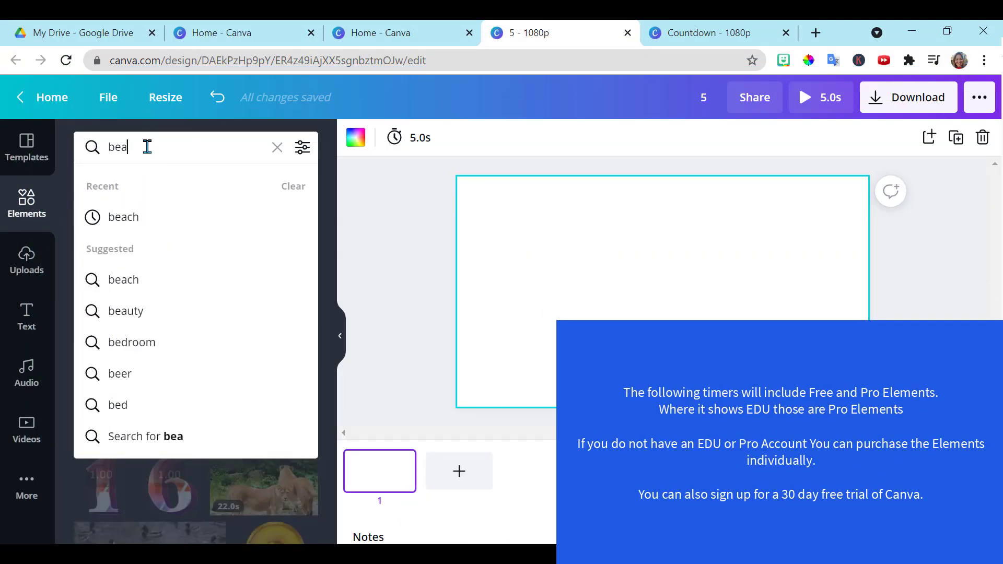
Search Elements for 'beach' and add the sunny tropical beach photo to the page.
text(ch)
key(Return)
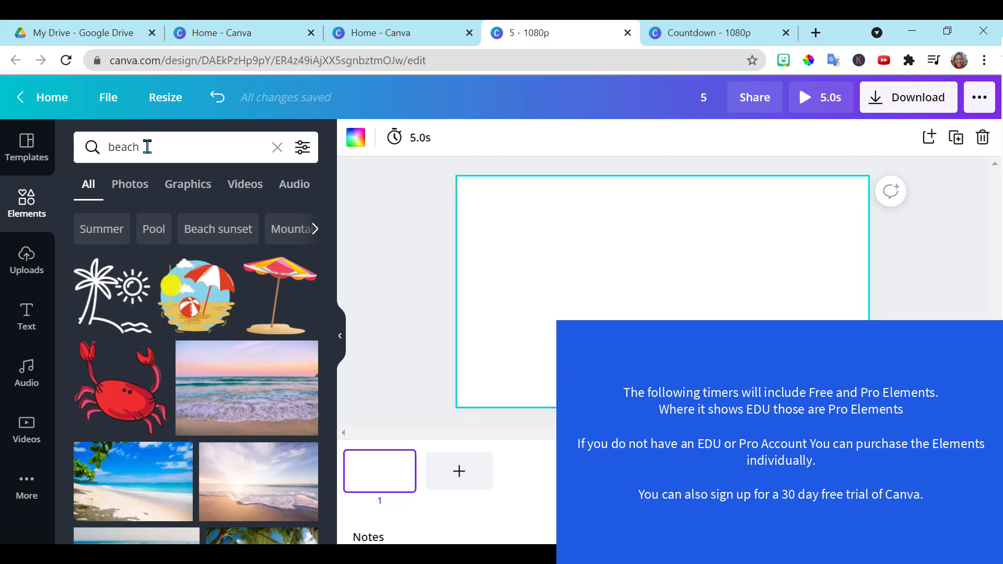
click(126, 487)
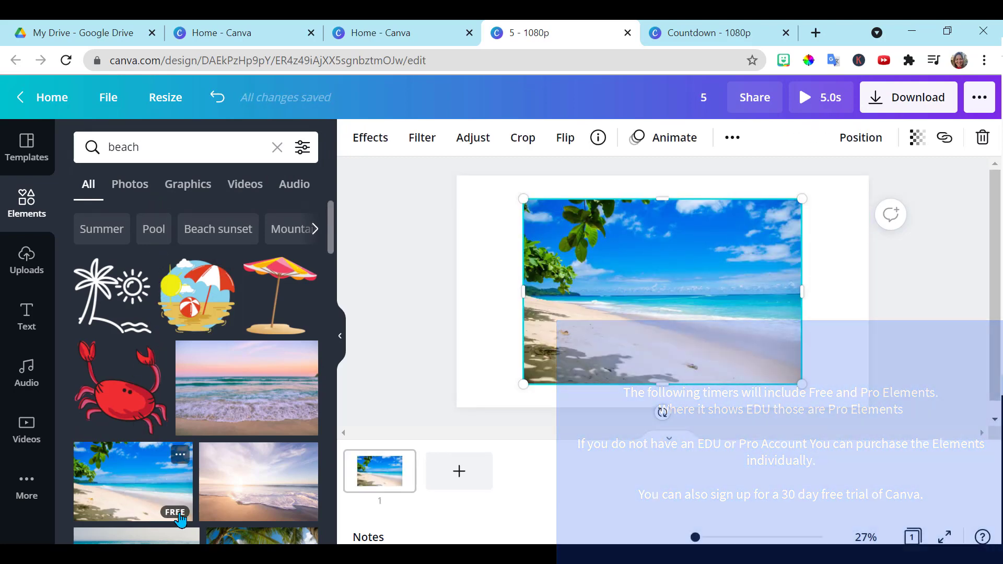
scroll(208, 481, down, 3)
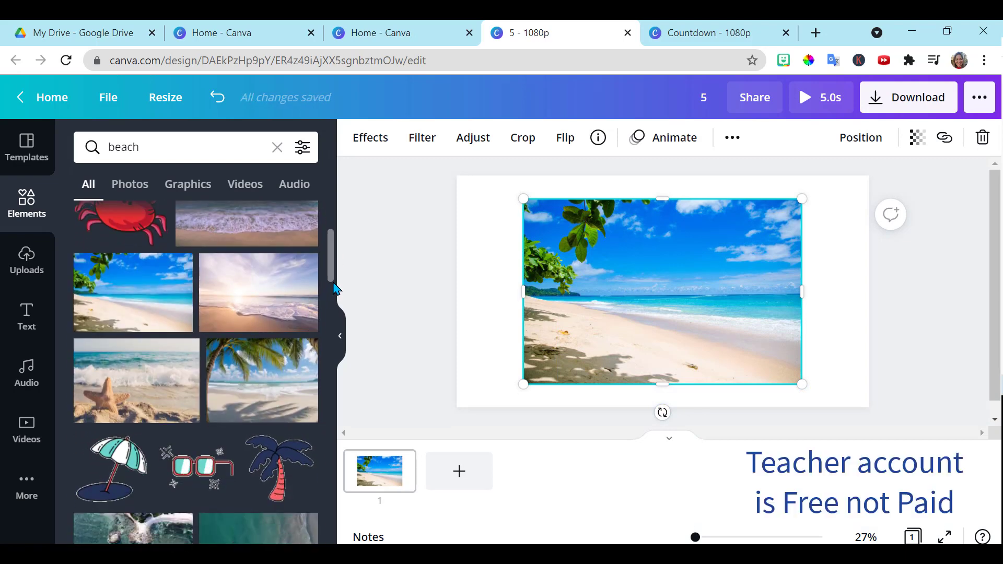
scroll(333, 300, down, 5)
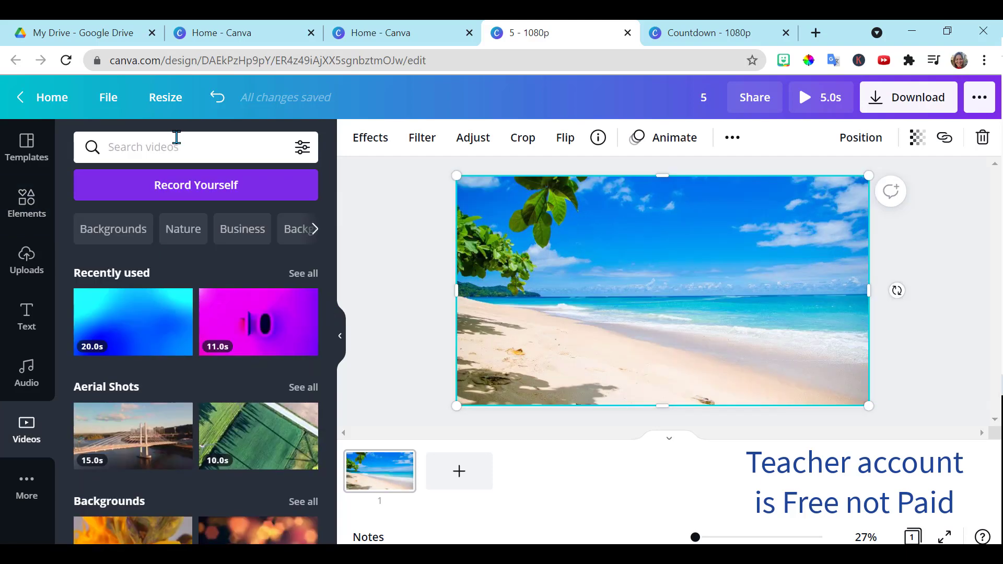
Search Videos for 'countdown timer' and add the blue circular countdown video.
click(173, 137)
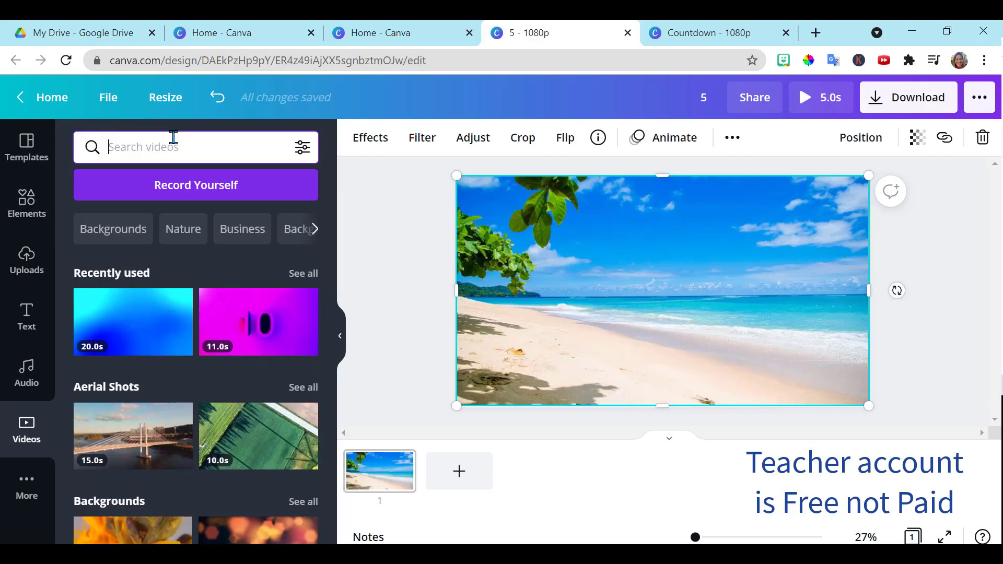
text(count)
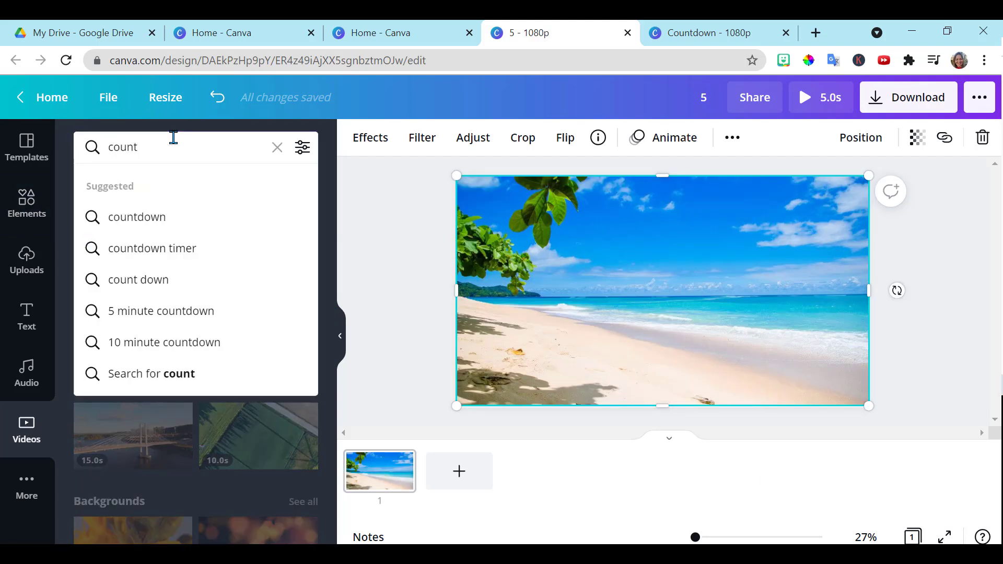
text(down timer)
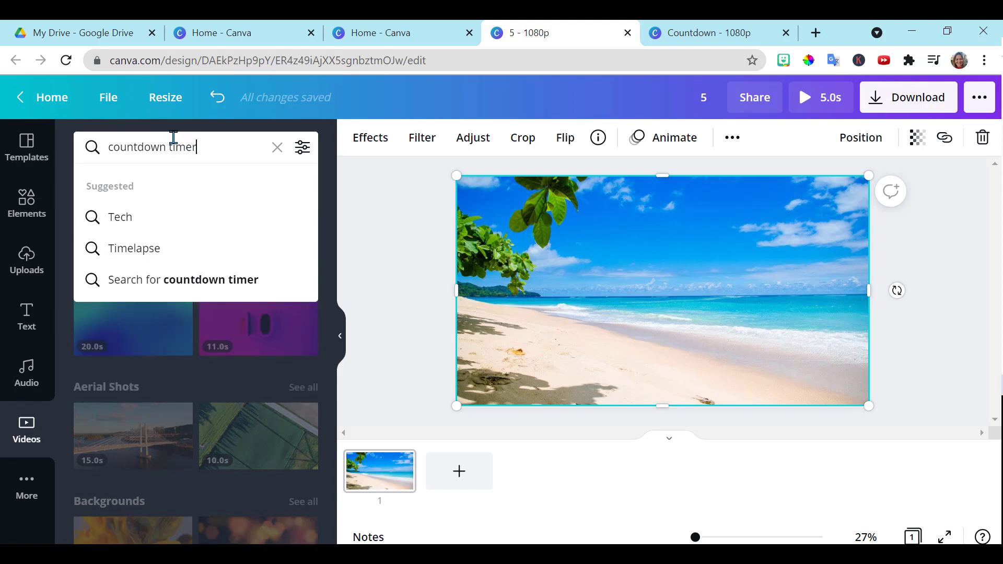
key(Return)
scroll(332, 272, down, 4)
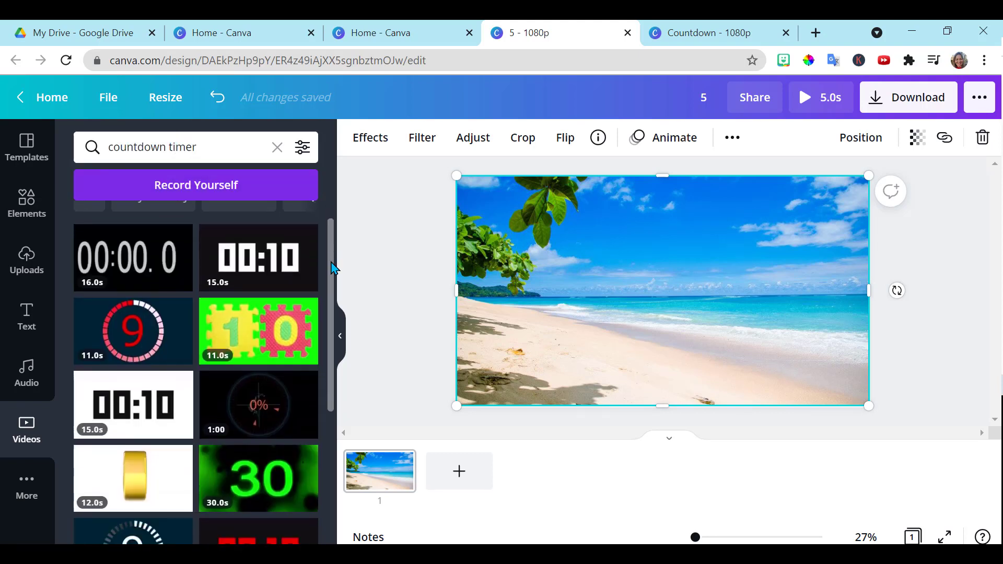
drag(330, 298, 330, 327)
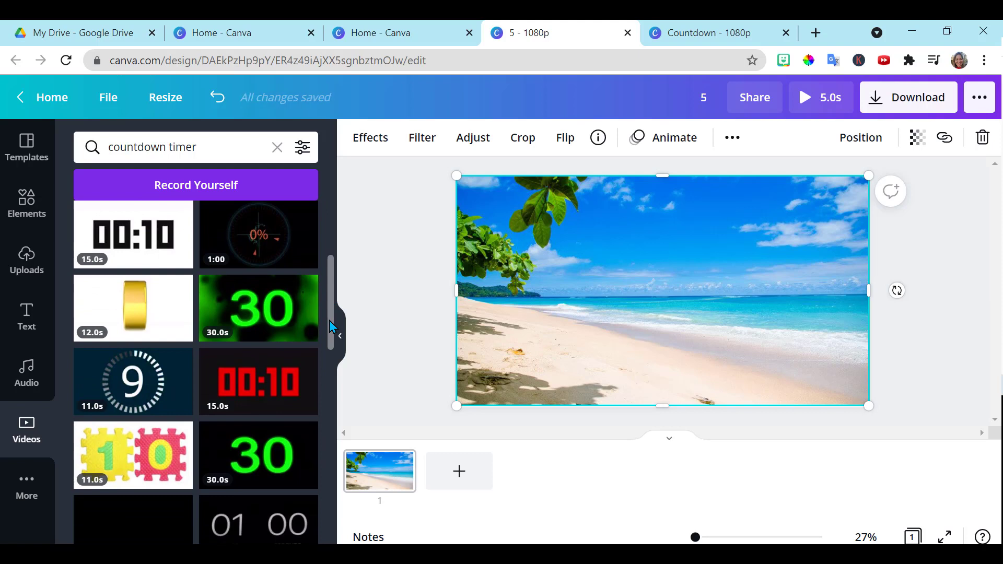
drag(329, 320, 327, 330)
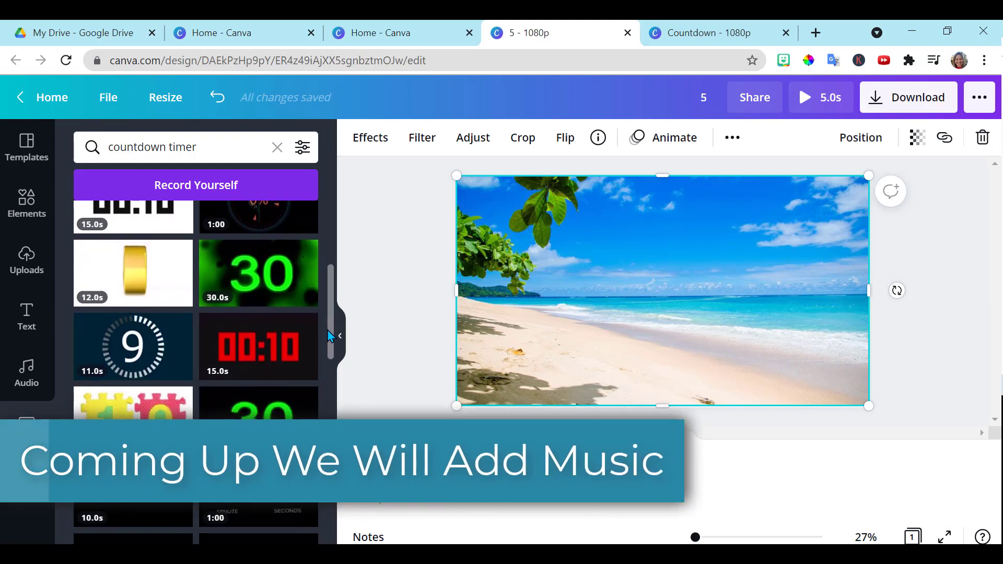
click(127, 357)
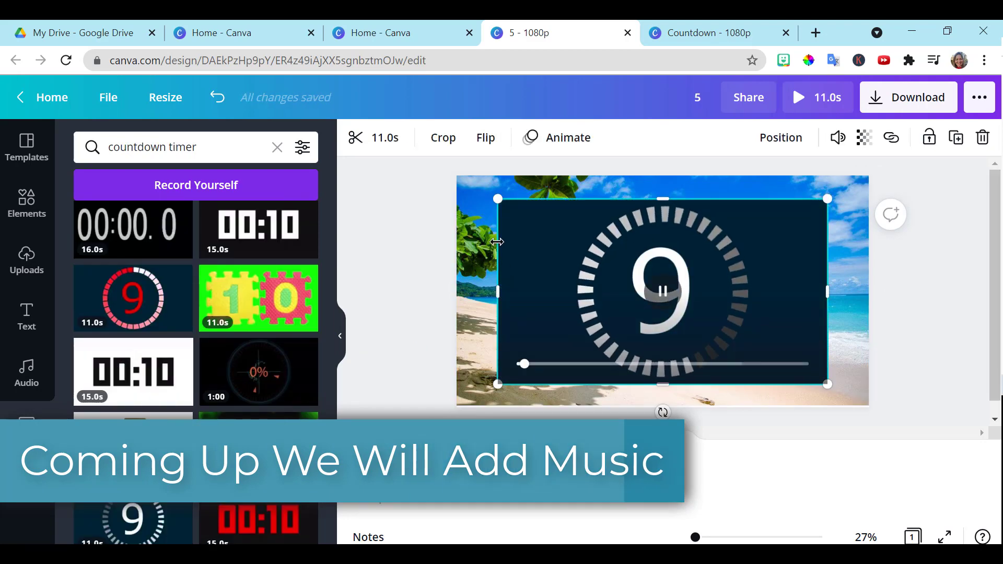
Shrink the countdown video over the beach and preview the design.
drag(491, 205, 598, 257)
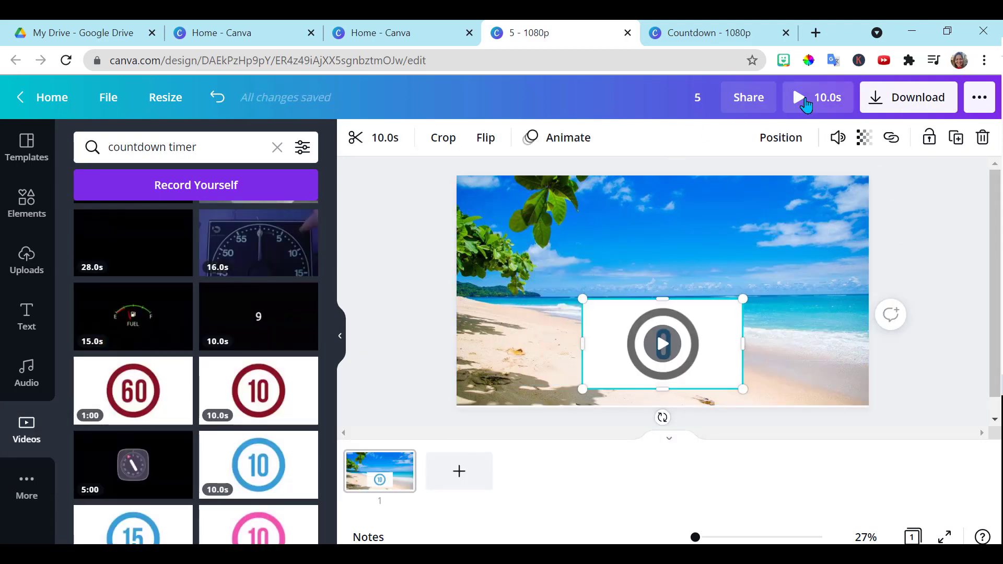
click(806, 103)
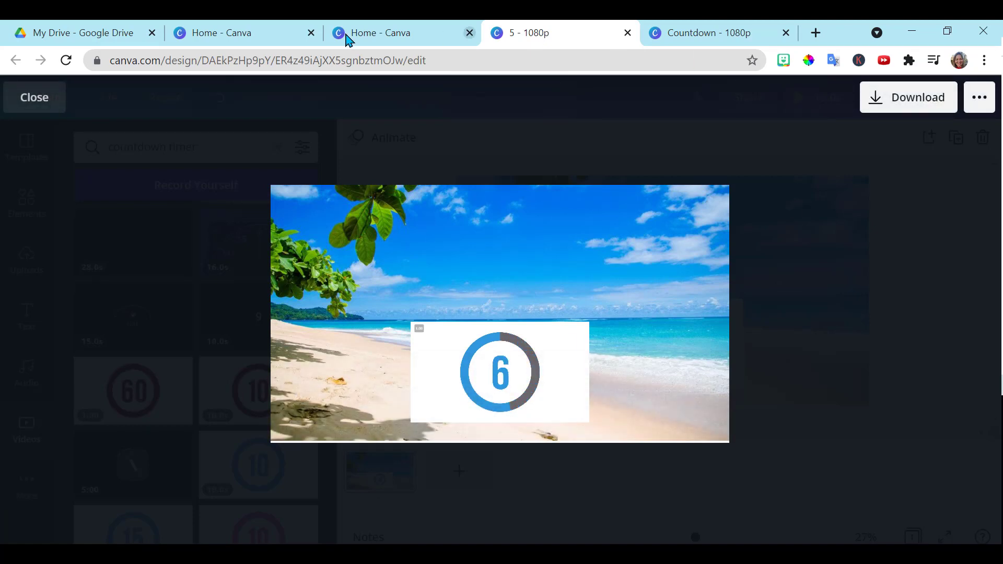
click(41, 104)
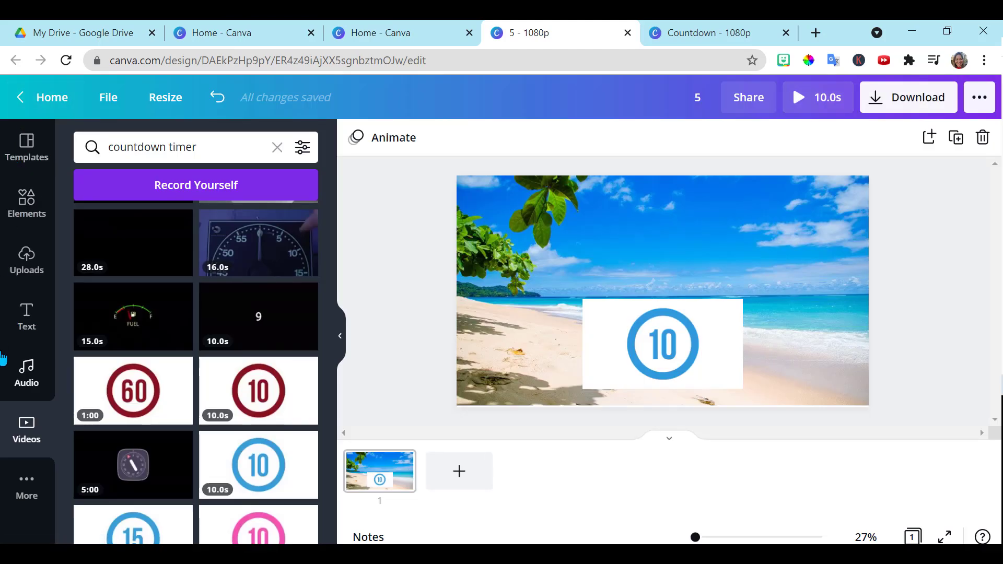
Find the Oiapoque track in the music library and view its Canva for Education licence terms.
click(26, 483)
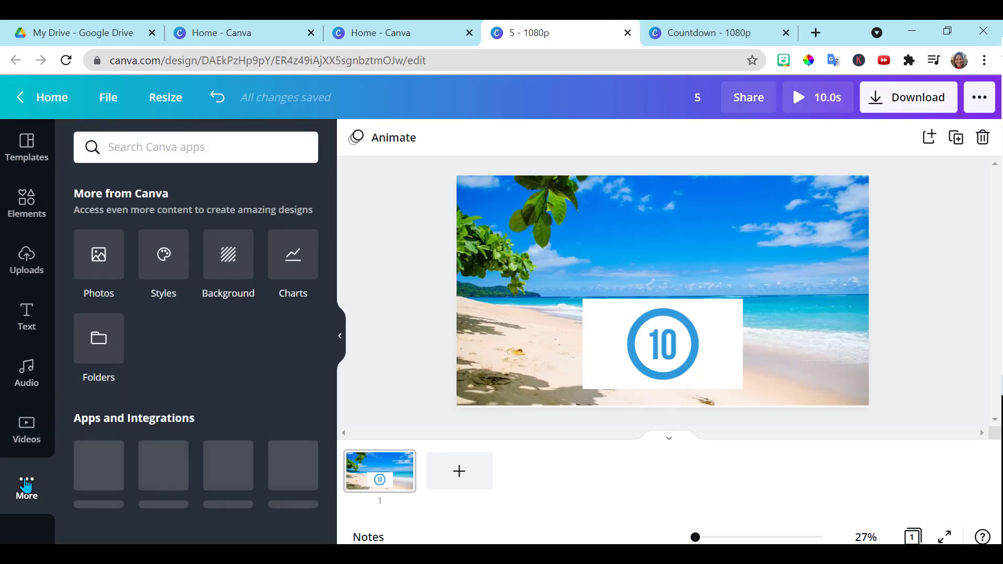
click(29, 372)
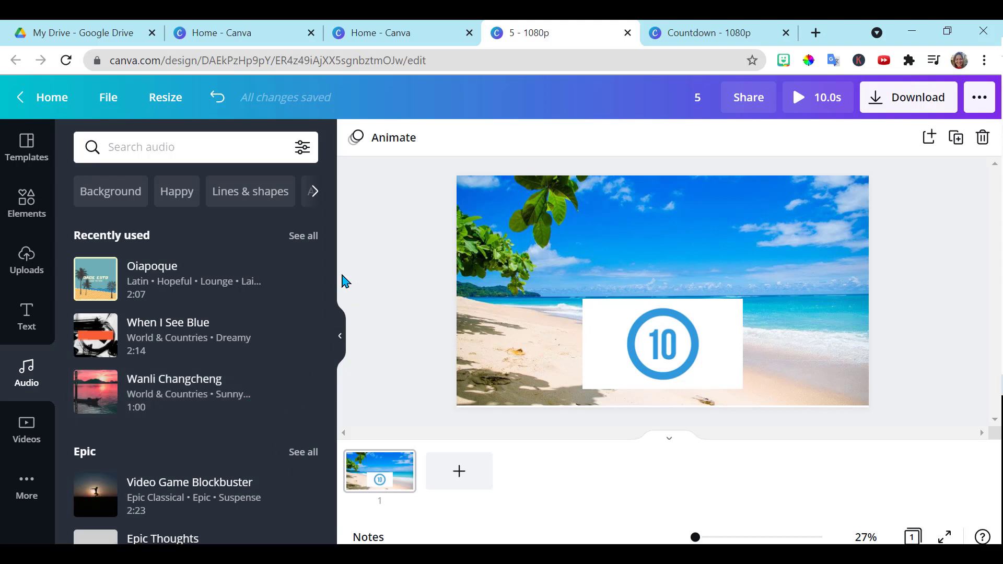
drag(330, 282, 329, 358)
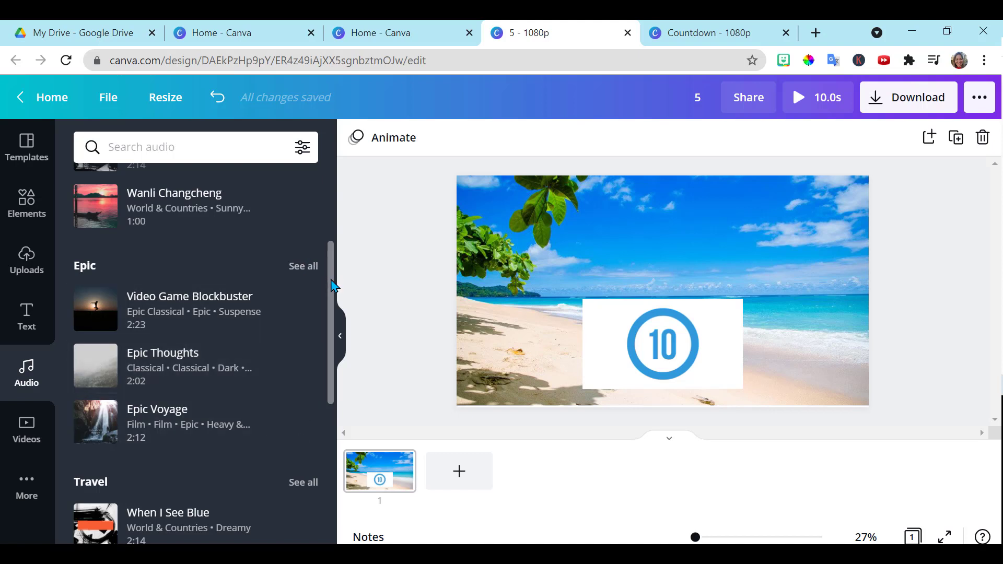
scroll(335, 282, up, 4)
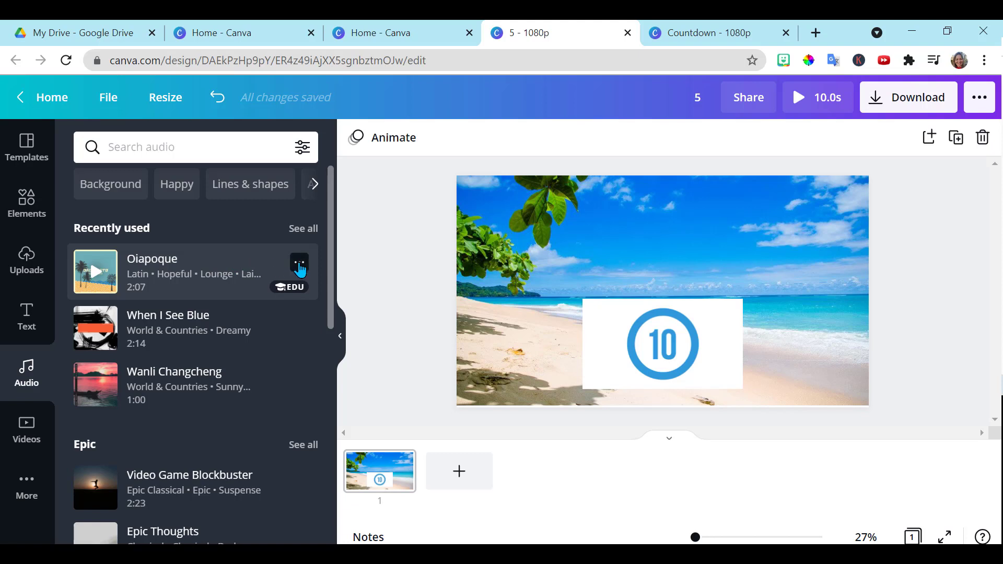
click(299, 265)
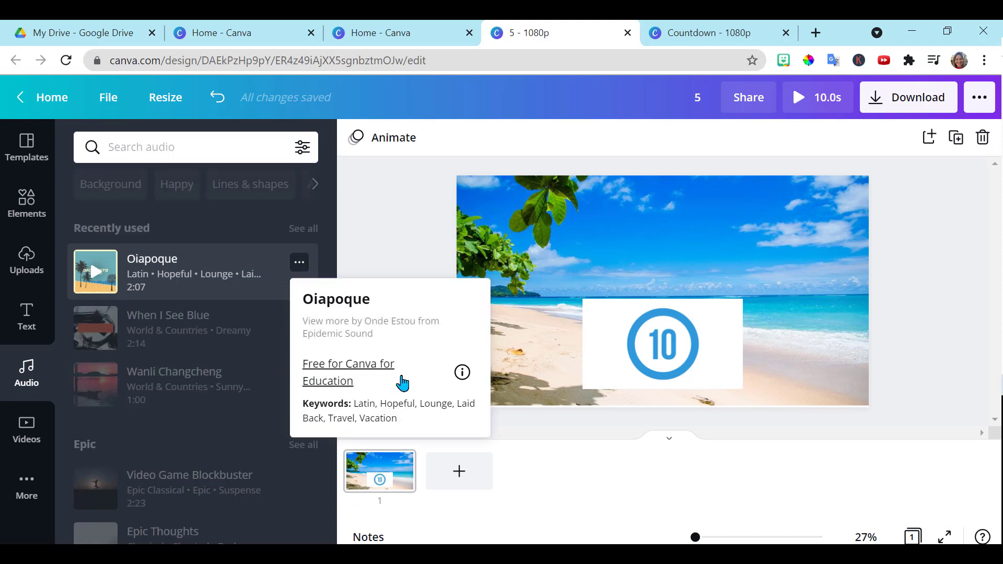
click(462, 375)
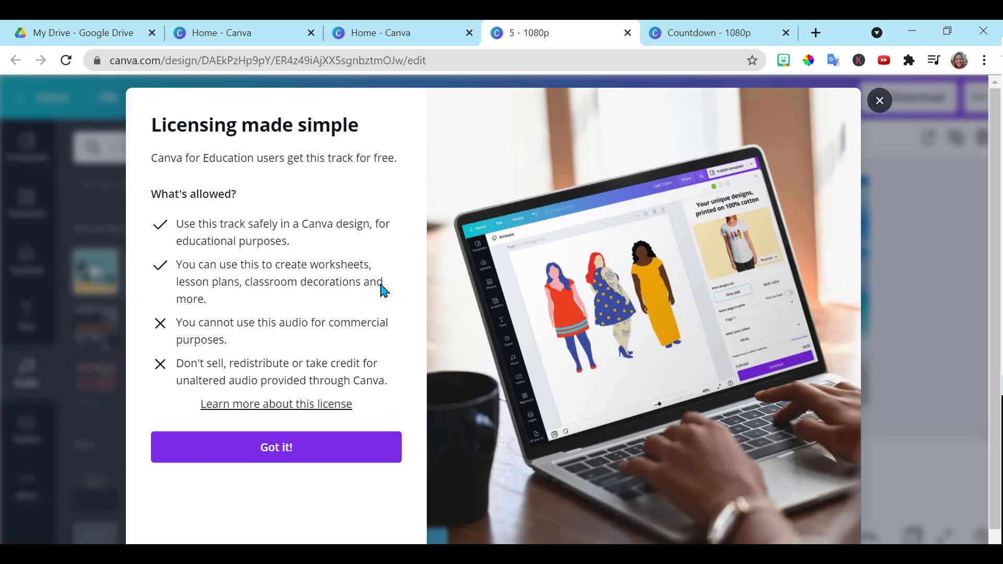
Close the licence info, add Oiapoque as background music, preview, and add a blank page.
click(876, 107)
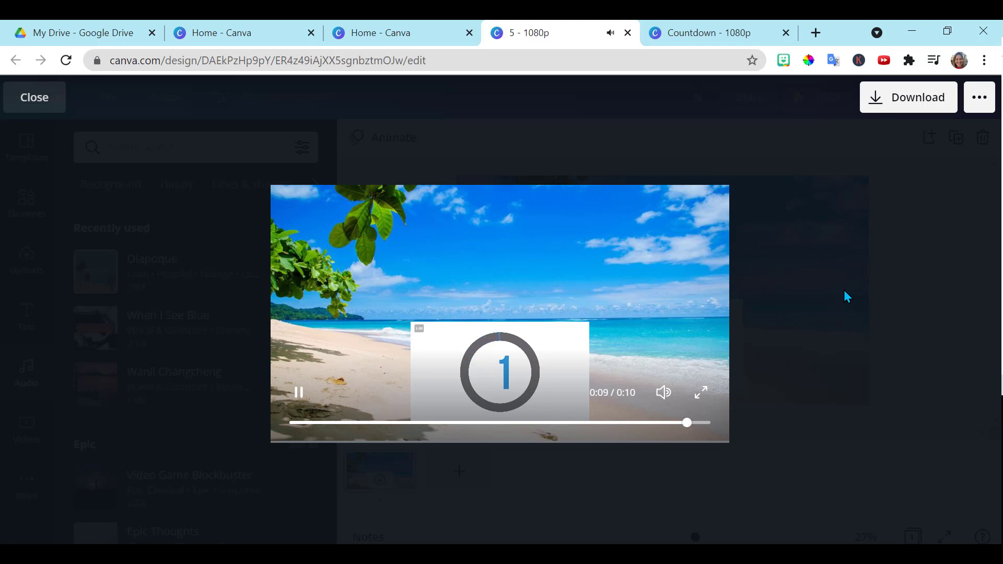
click(900, 104)
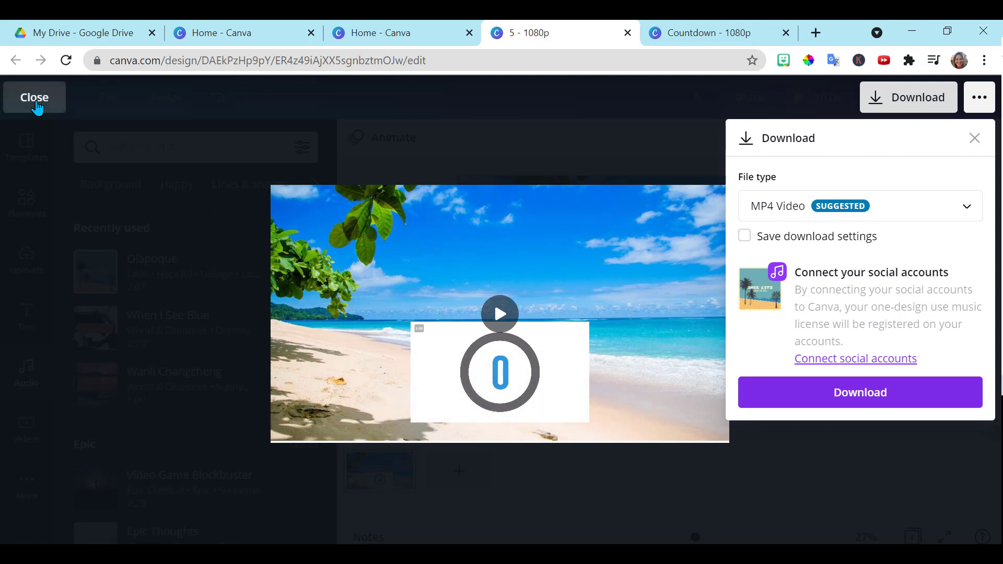
click(34, 97)
click(458, 471)
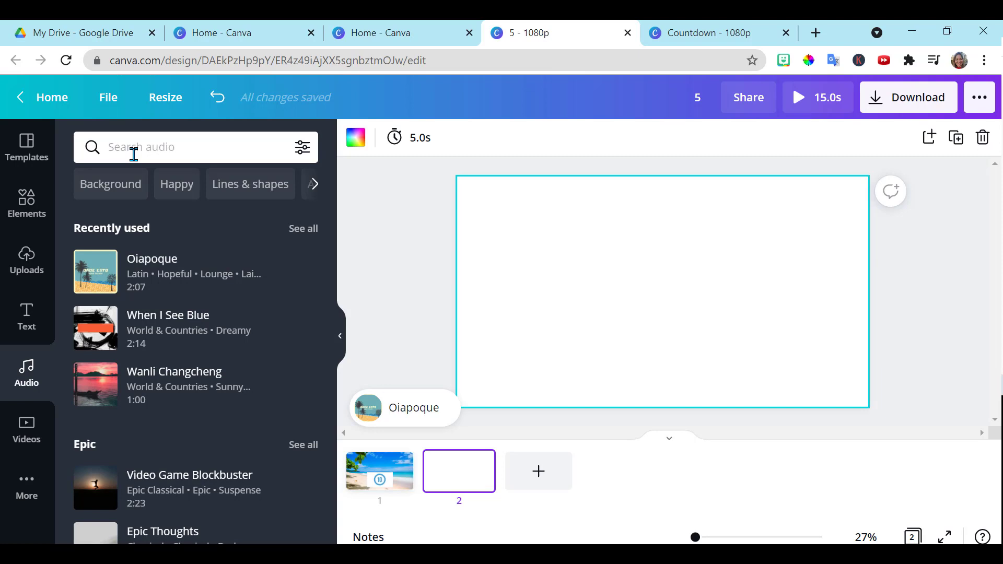
Search Videos for 'countdown timer 15s' and stretch the green puzzle countdown video over page 2.
click(28, 439)
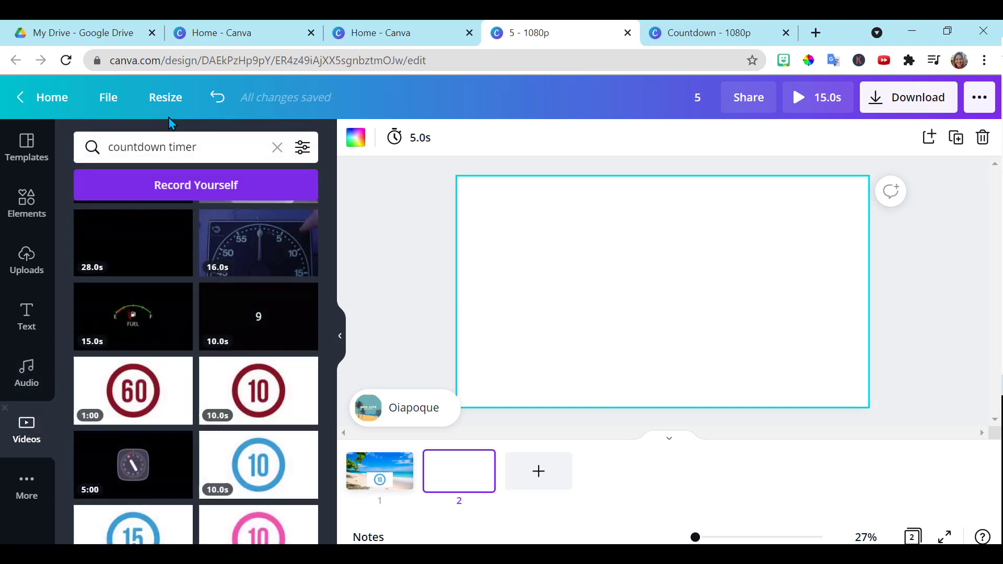
click(211, 148)
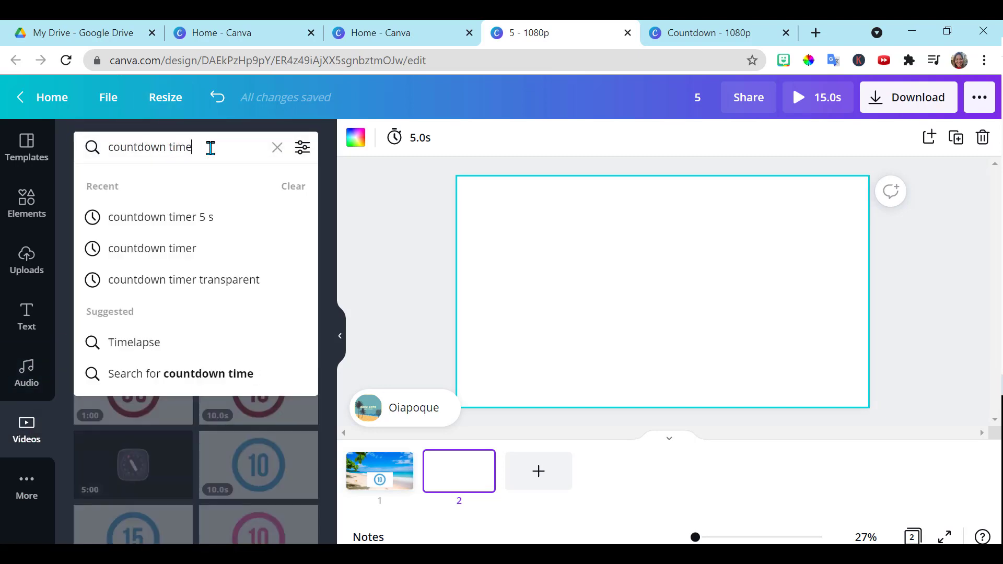
key(BackSpace)
key(BackSpace)
key(BackSpace)
key(BackSpace)
key(BackSpace)
key(BackSpace)
key(BackSpace)
key(BackSpace)
key(BackSpace)
text(down timer 15s)
key(Return)
click(259, 320)
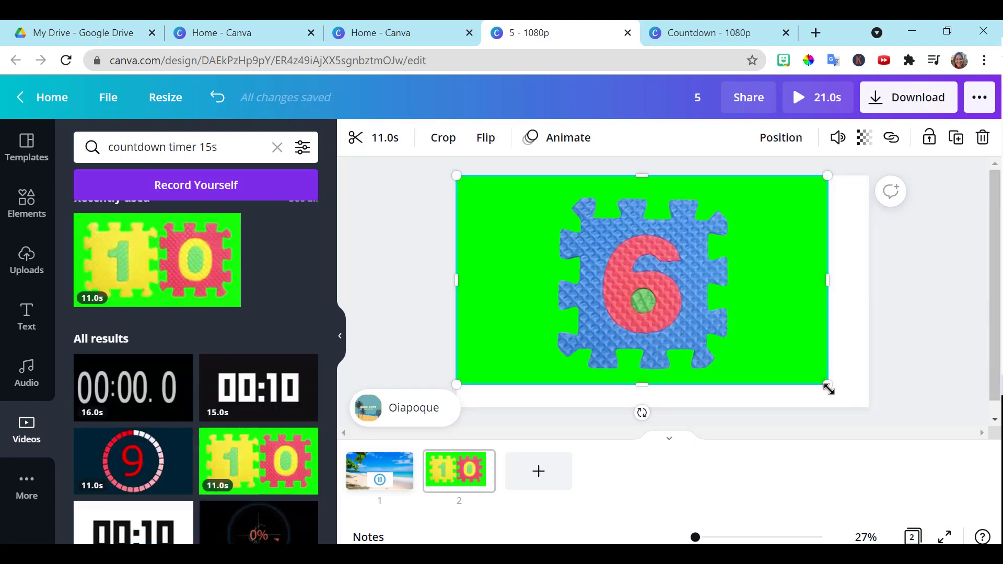
drag(828, 388, 868, 408)
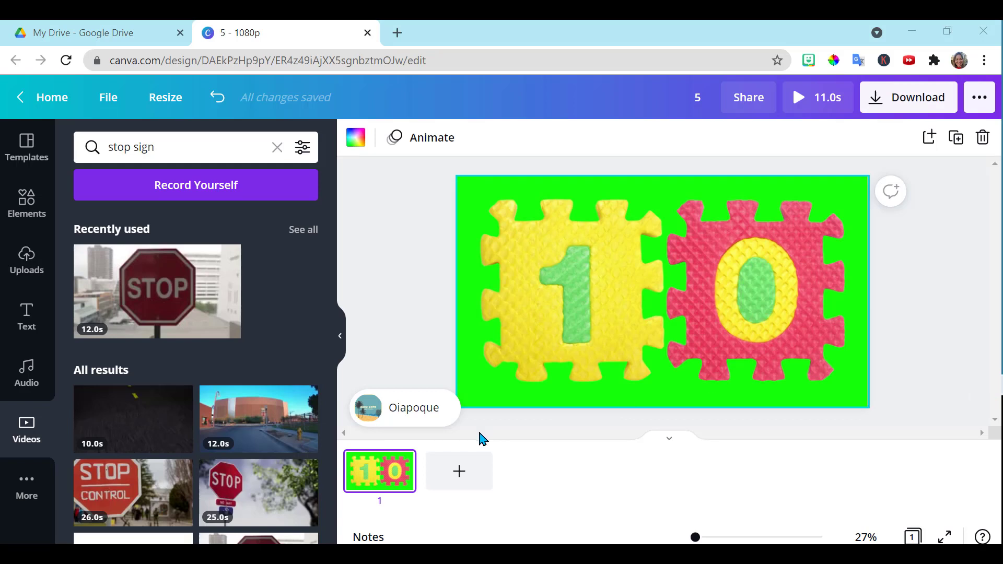
Set the Oiapoque music volume to 31 and move its playing section to the track's start.
click(435, 423)
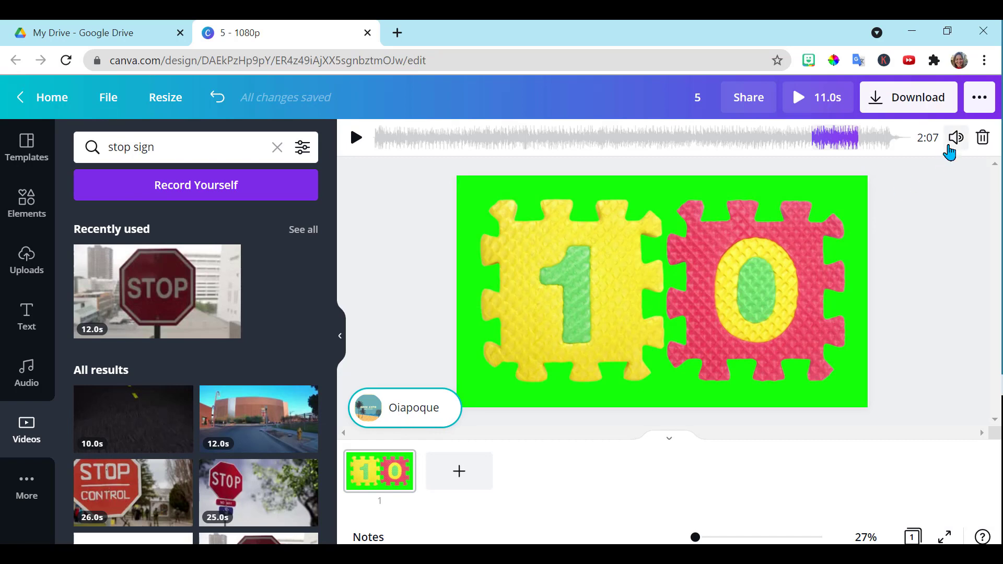
click(956, 139)
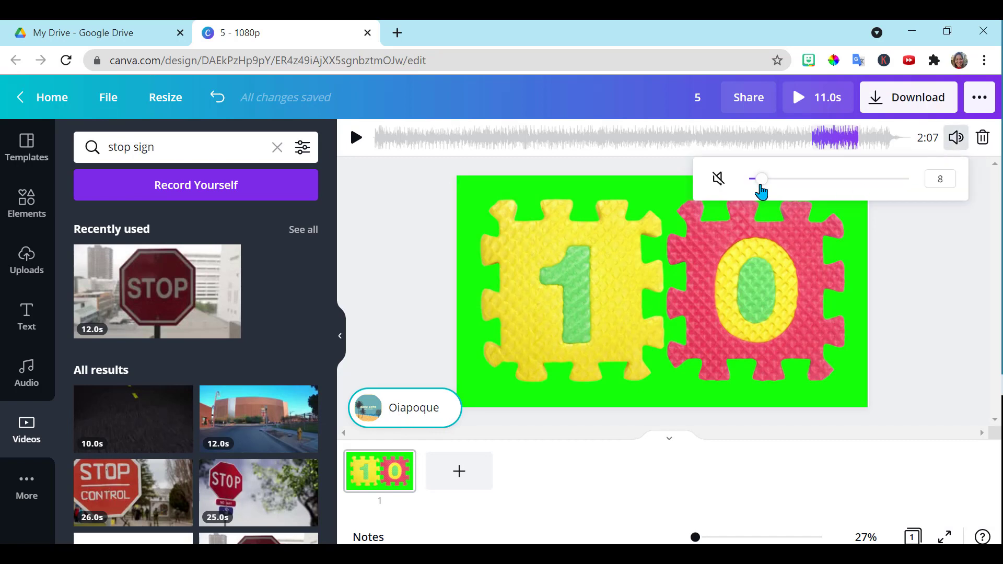
drag(764, 191, 799, 191)
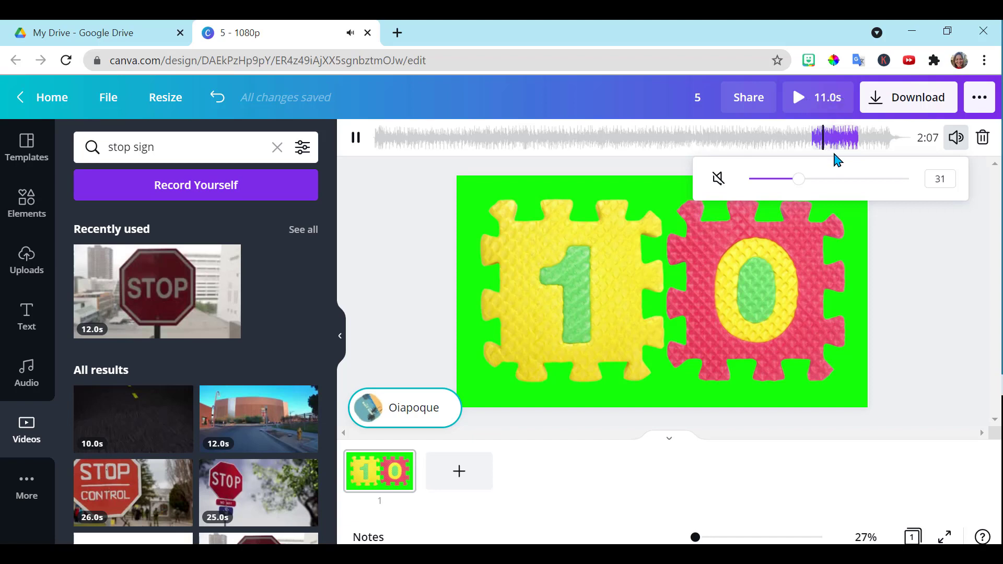
drag(833, 145, 459, 159)
click(431, 411)
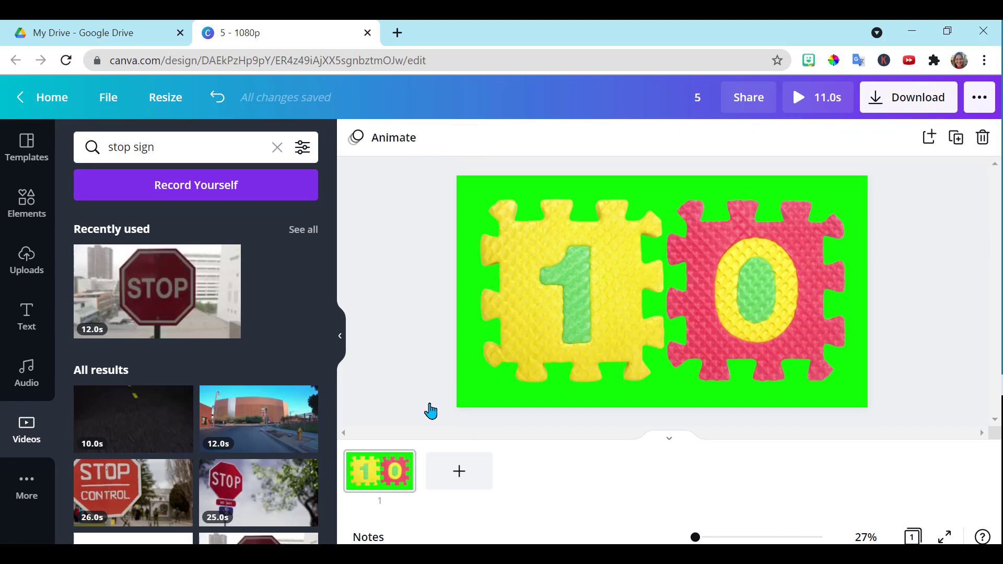
Add a second page and fill it with the 12-second STOP sign video as the ending slide.
click(459, 471)
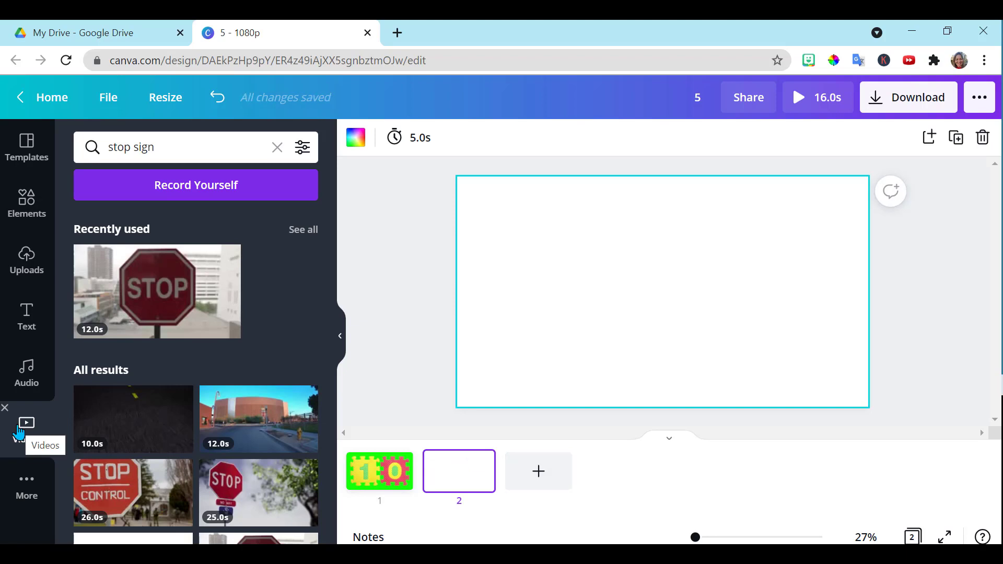
click(124, 308)
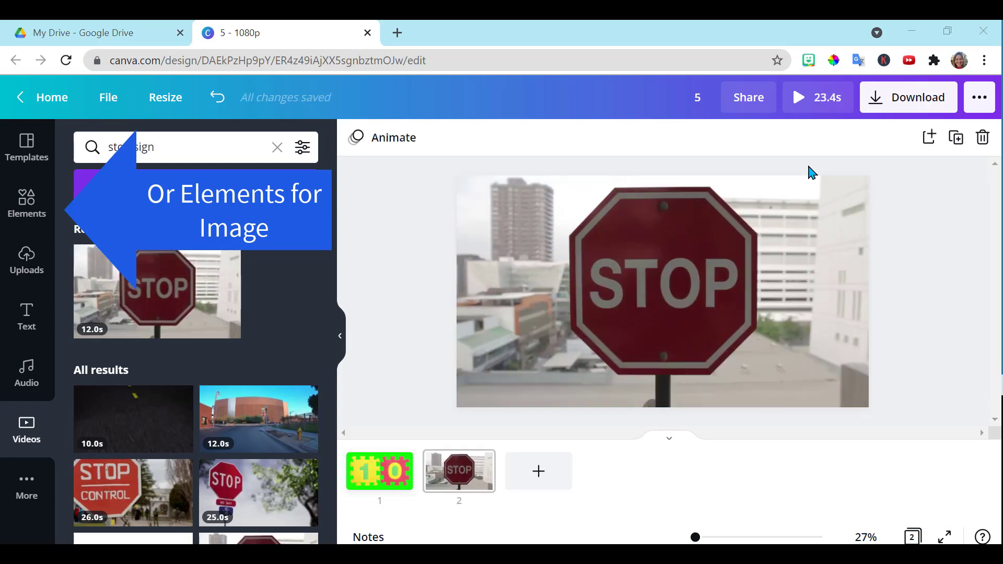
Preview the full 23.4-second countdown from the start.
click(811, 110)
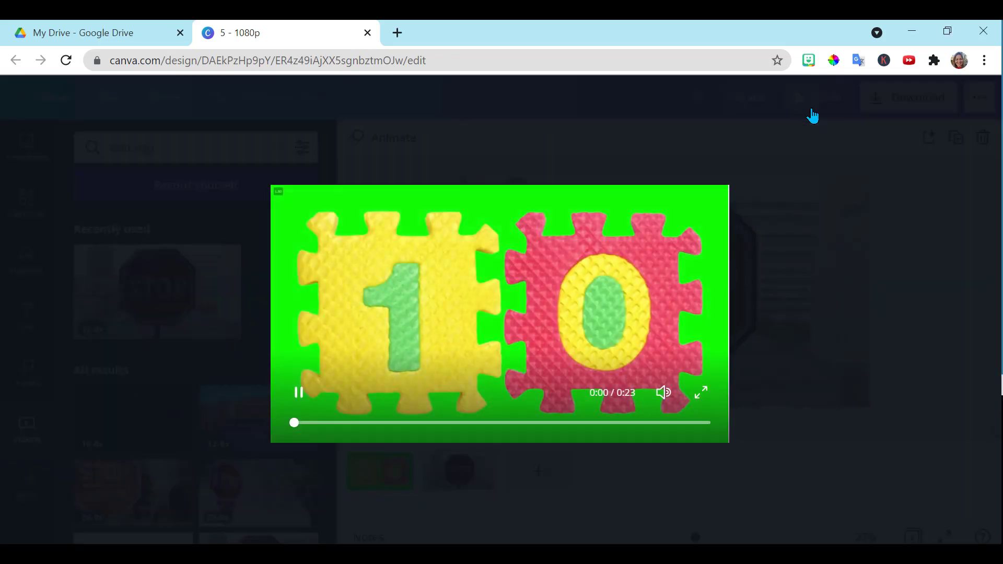